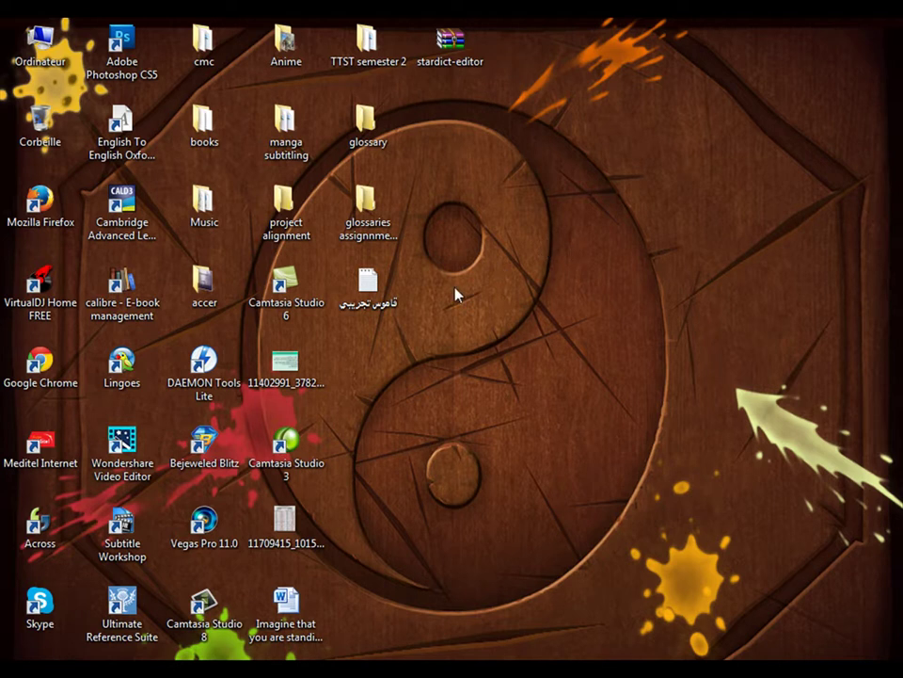
Step: Open the tijari++ text file from the desktop's glossary folder in Word with Unicode (UTF-8) encoding
{"action": "double_click", "coordinate": [377, 132]}
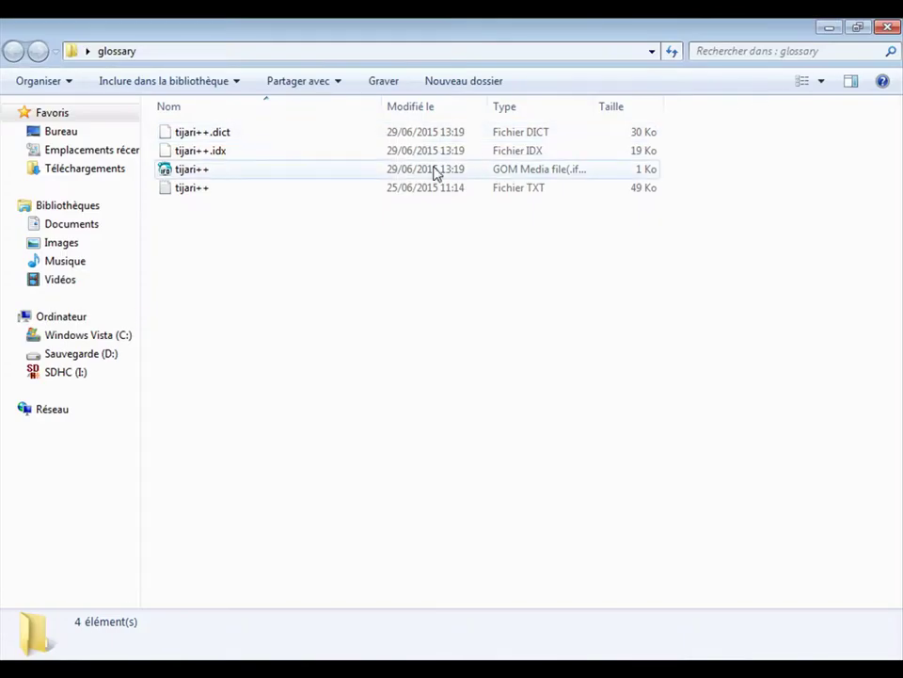
{"action": "left_click", "coordinate": [280, 194]}
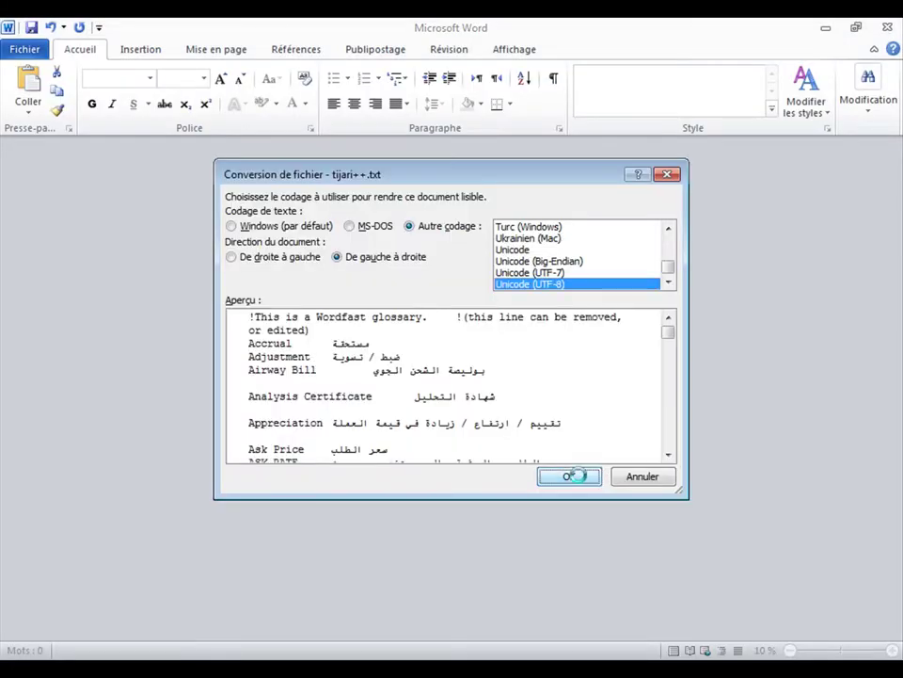
{"action": "left_click", "coordinate": [574, 475]}
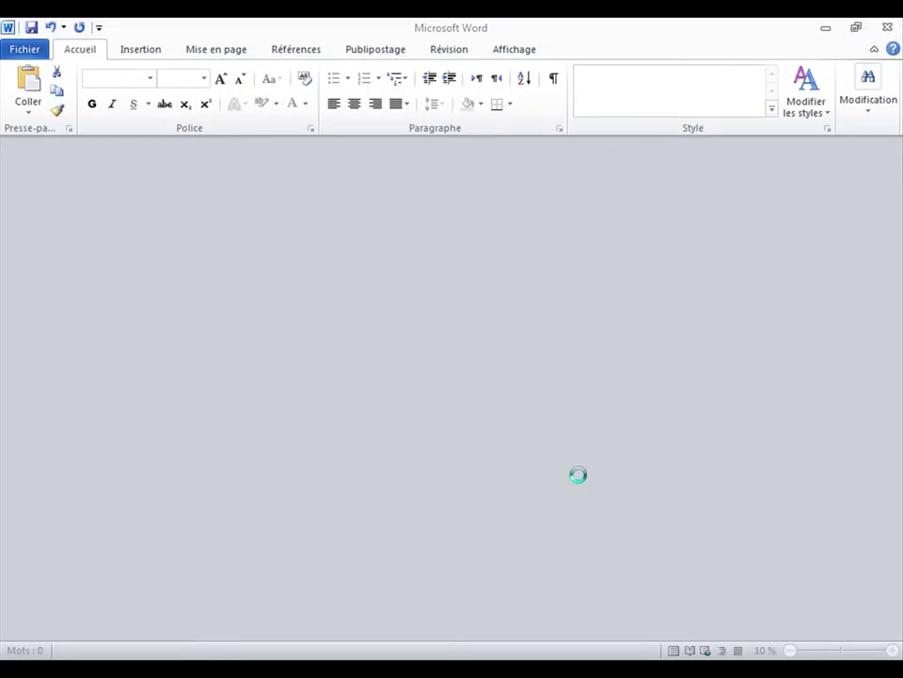
Step: Look through the English–Arabic term entries of the glossary, and close the document and its folder
{"action": "scroll", "coordinate": [407, 404], "scroll_direction": "down", "scroll_amount": 20}
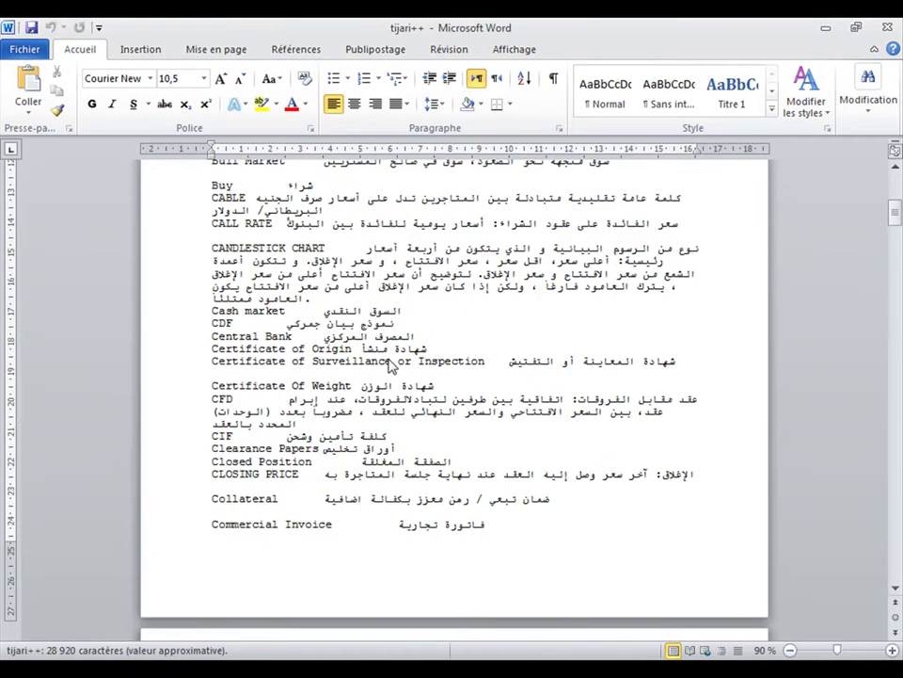
{"action": "scroll", "coordinate": [406, 404], "scroll_direction": "down", "scroll_amount": 10}
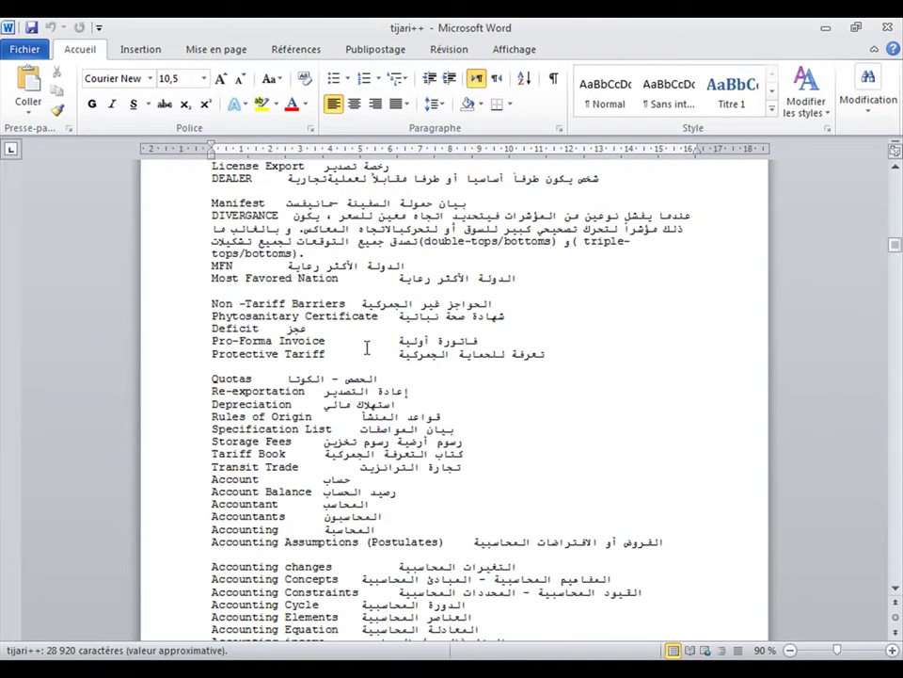
{"action": "left_click_drag", "start_coordinate": [894, 247], "coordinate": [896, 307]}
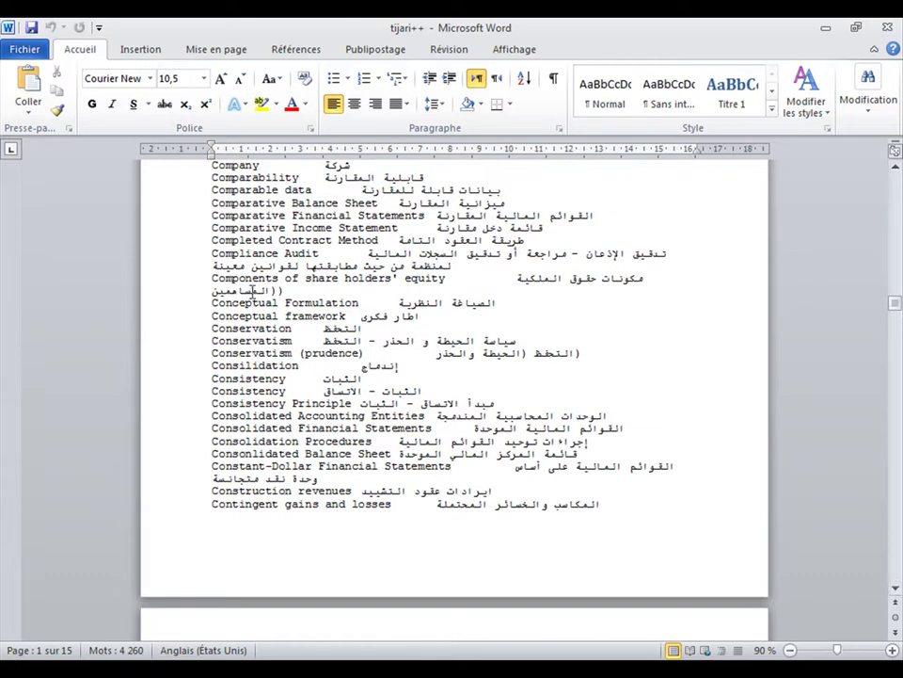
{"action": "left_click_drag", "start_coordinate": [235, 278], "coordinate": [282, 391]}
{"action": "left_click", "coordinate": [886, 27]}
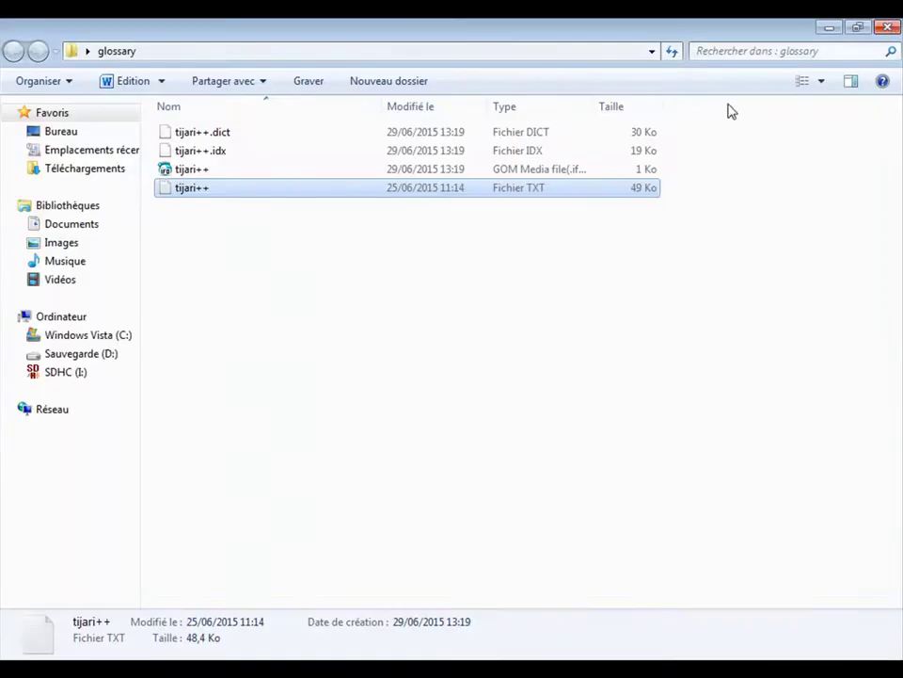
{"action": "left_click", "coordinate": [890, 27]}
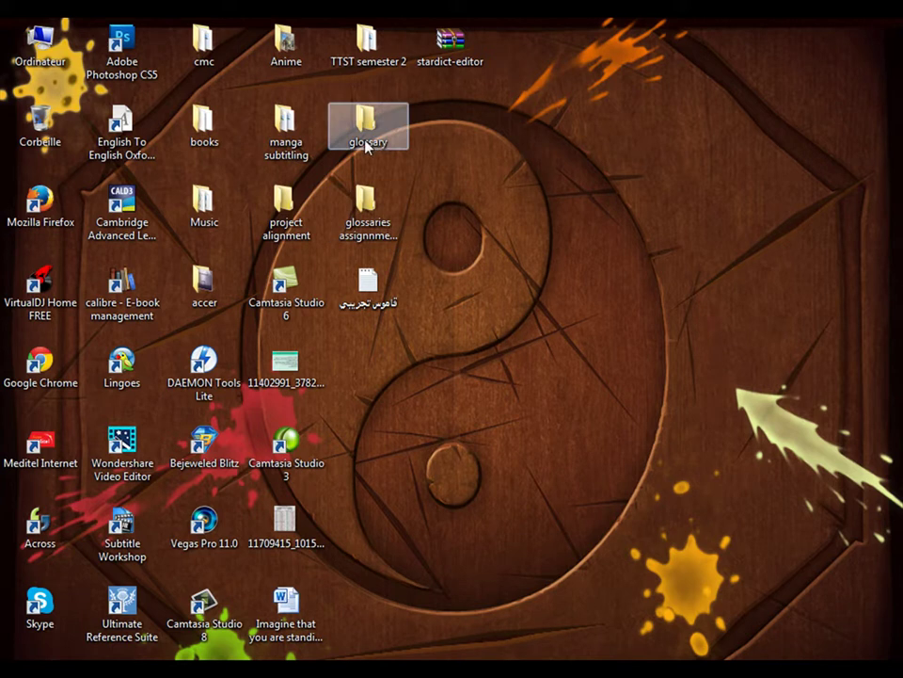
Step: Launch stardict-editor.exe from the stardict-editor archive on the desktop and close the archive window
{"action": "double_click", "coordinate": [448, 54]}
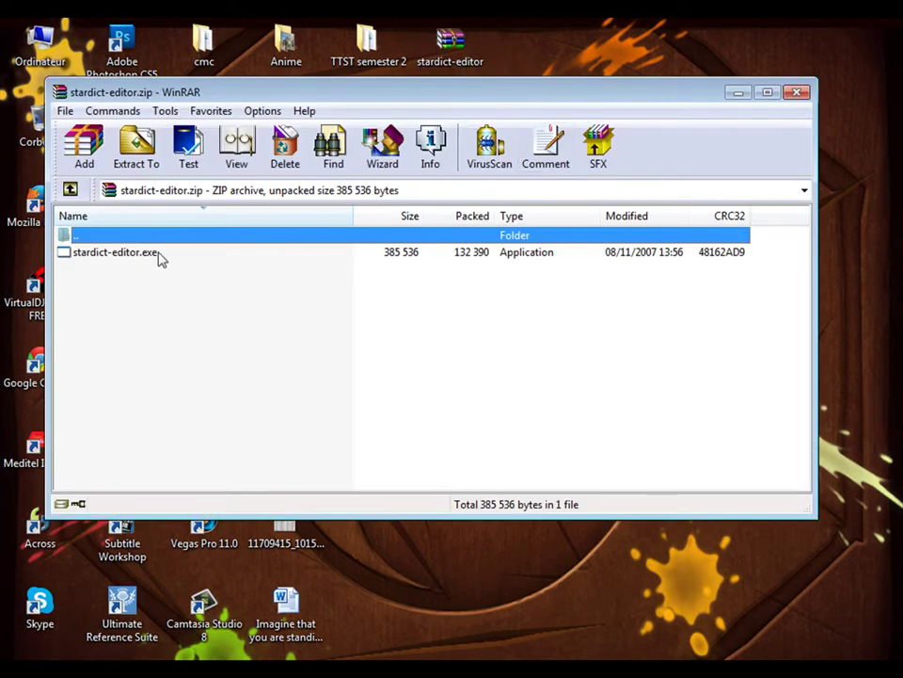
{"action": "double_click", "coordinate": [158, 255]}
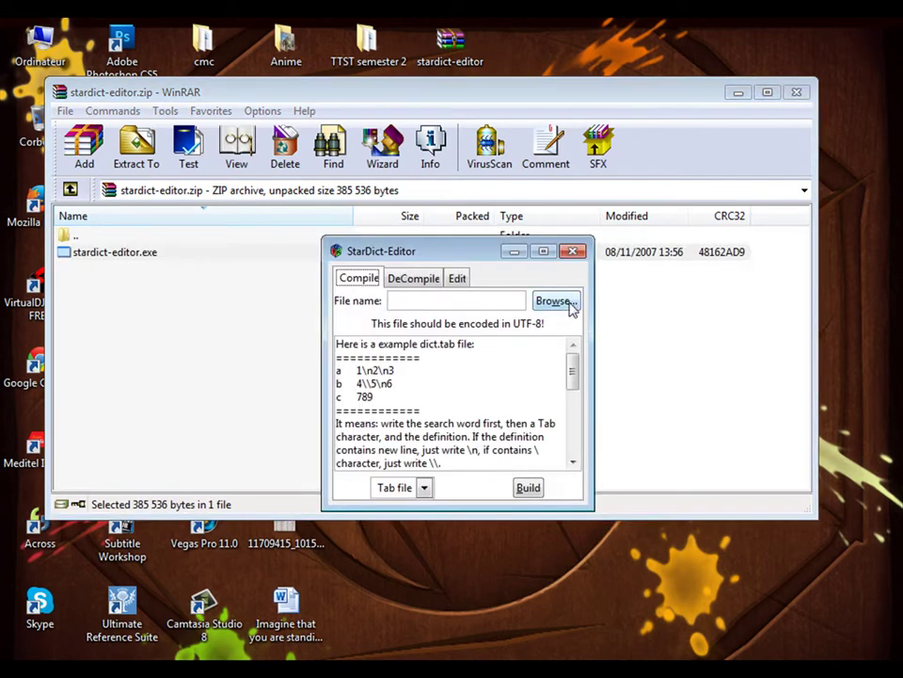
{"action": "left_click_drag", "start_coordinate": [407, 253], "coordinate": [348, 165]}
{"action": "left_click", "coordinate": [795, 93]}
Step: Load tijari++.txt from the desktop's glossary folder as the source file to compile
{"action": "left_click", "coordinate": [542, 220]}
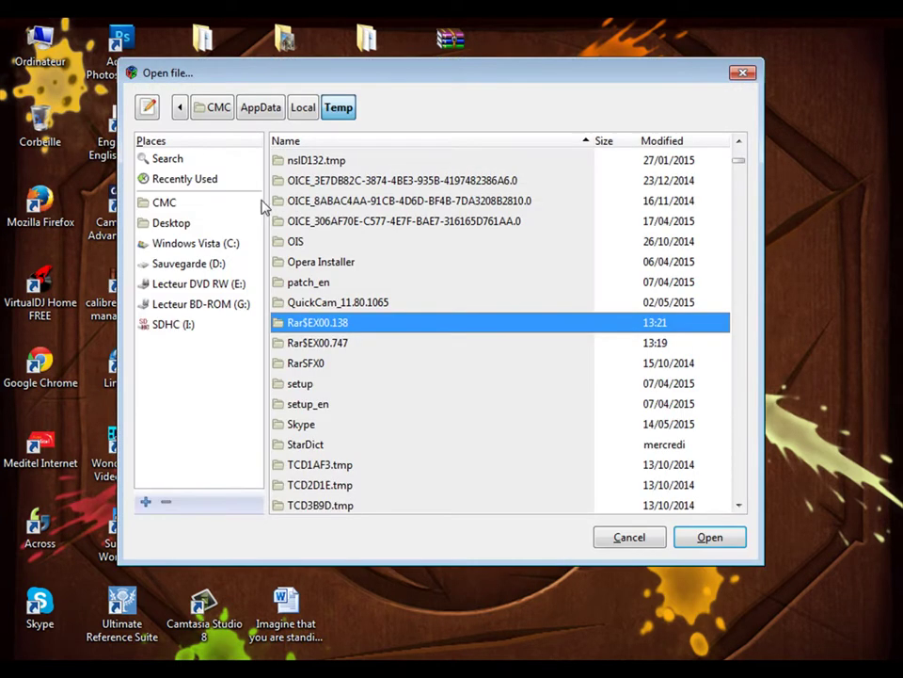
{"action": "left_click", "coordinate": [177, 224]}
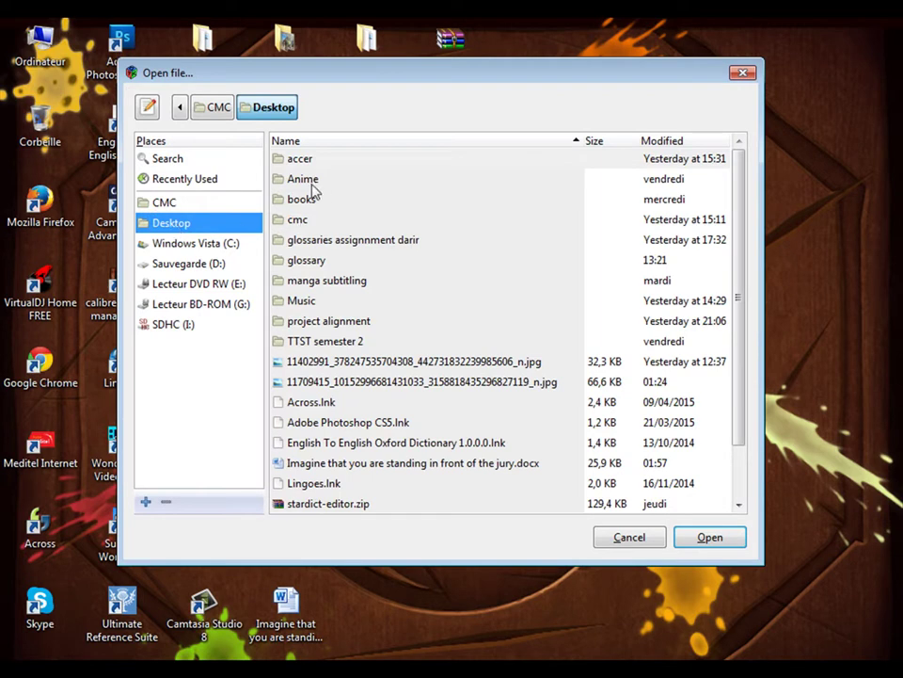
{"action": "double_click", "coordinate": [306, 264]}
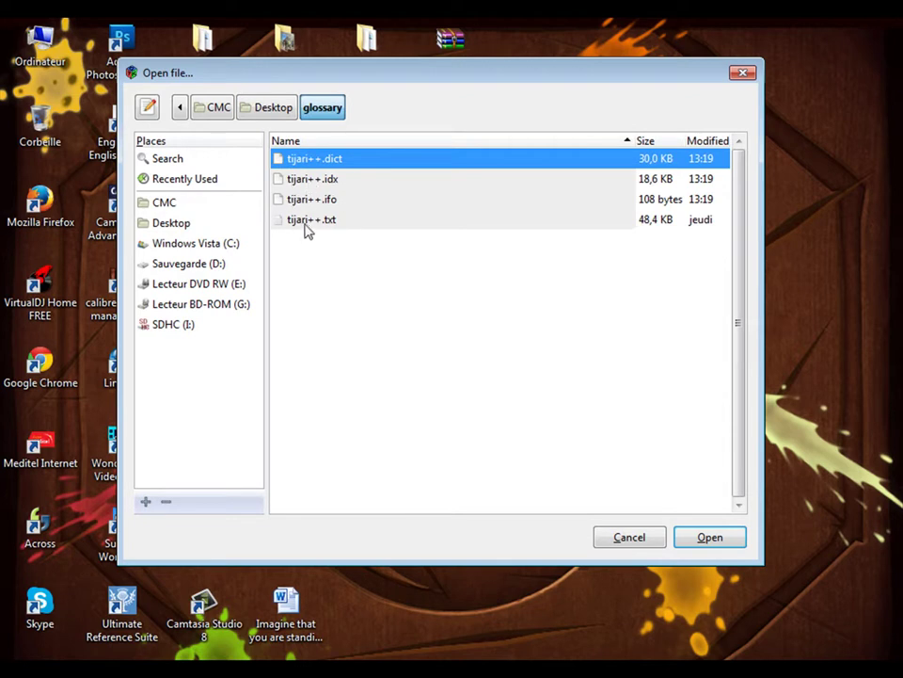
{"action": "left_click", "coordinate": [307, 222]}
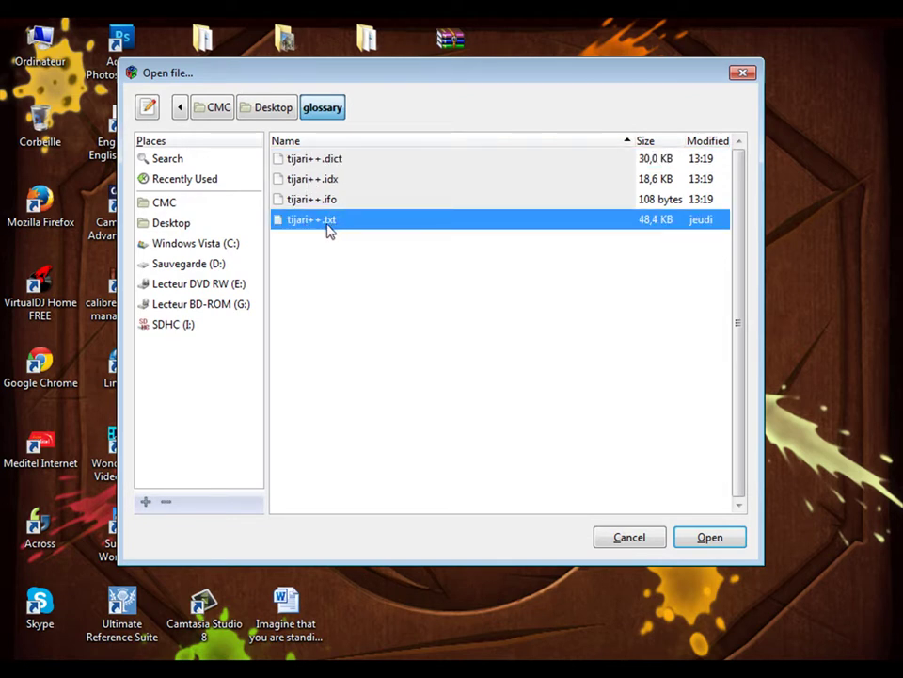
{"action": "left_click", "coordinate": [712, 537]}
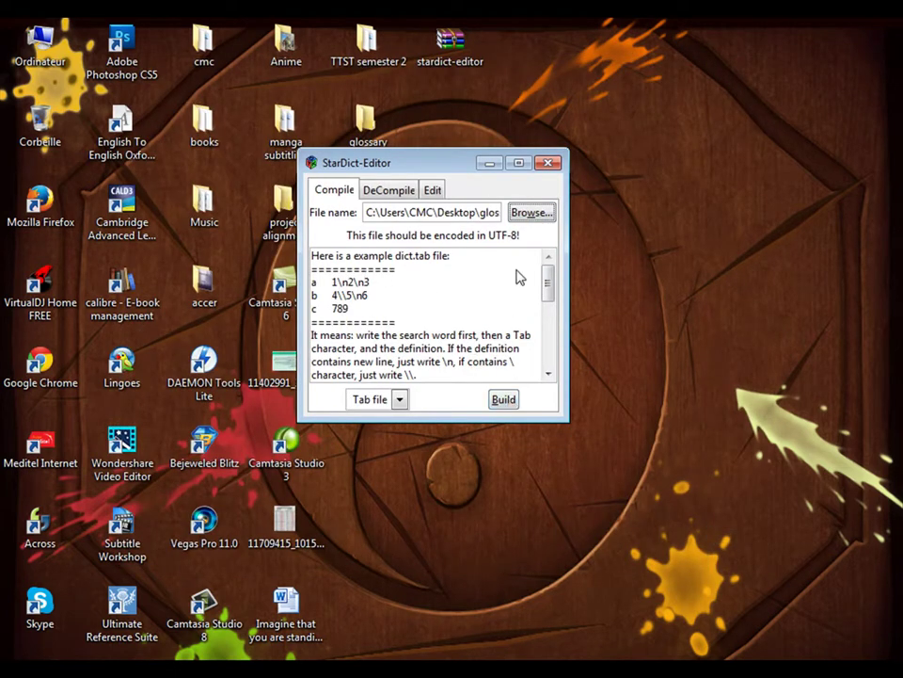
Step: Build the dictionary from the tab file and close StarDict-Editor after checking the build log
{"action": "left_click", "coordinate": [513, 399]}
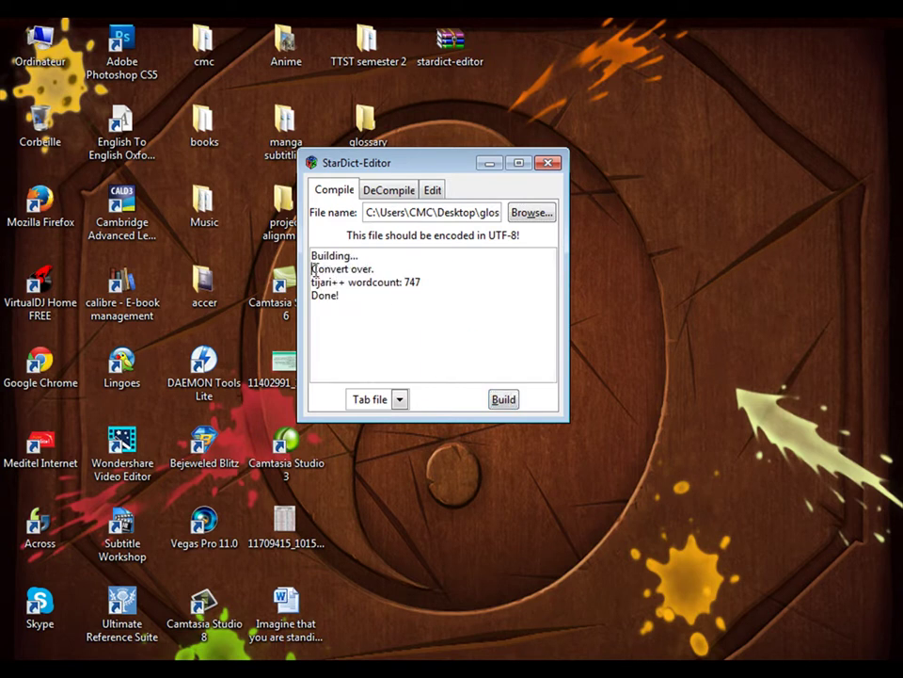
{"action": "left_click_drag", "start_coordinate": [311, 268], "coordinate": [382, 271]}
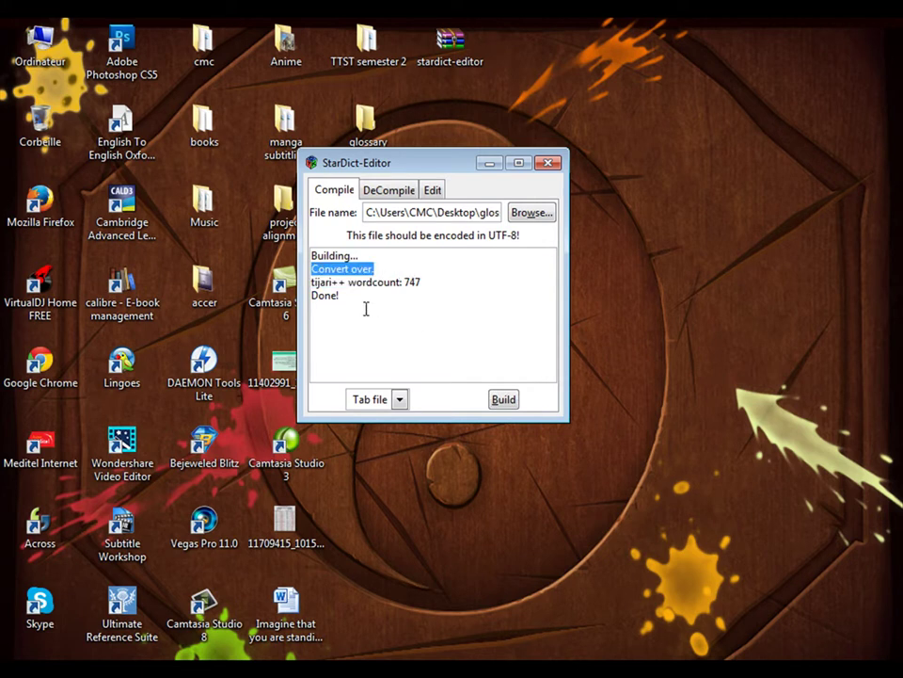
{"action": "left_click", "coordinate": [318, 304]}
{"action": "double_click", "coordinate": [414, 282]}
{"action": "left_click", "coordinate": [547, 163]}
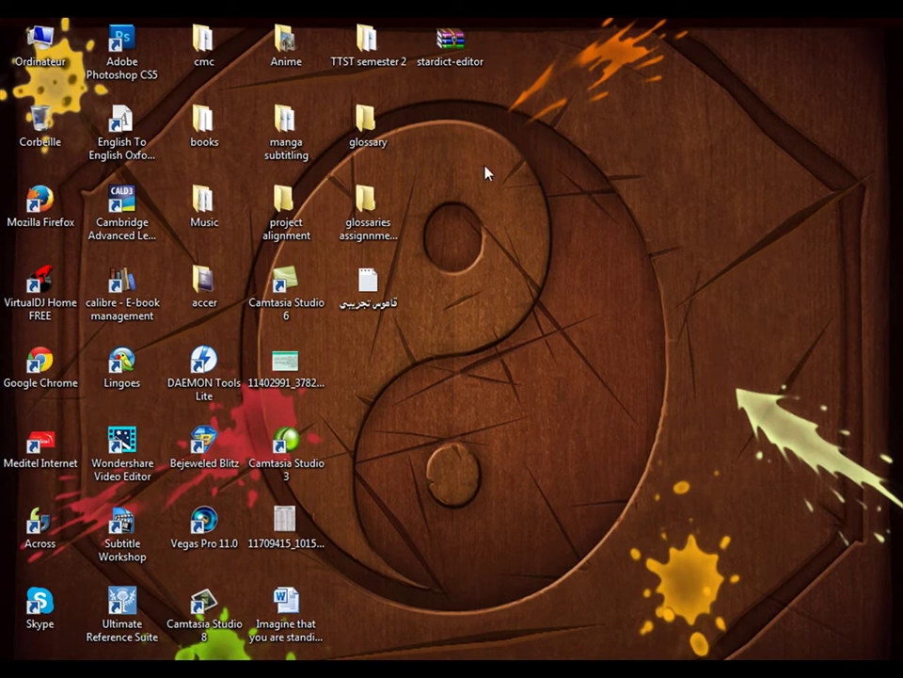
Step: Check the compiled tijari++ dictionary files in the desktop's glossary folder and close the folder
{"action": "left_click", "coordinate": [367, 132]}
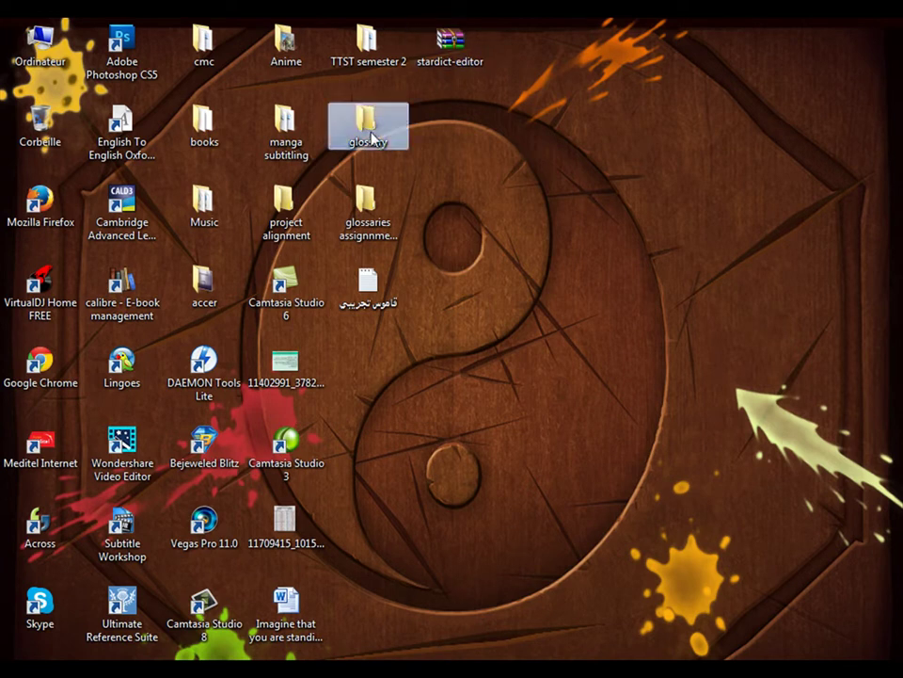
{"action": "double_click", "coordinate": [369, 133]}
{"action": "left_click", "coordinate": [223, 134]}
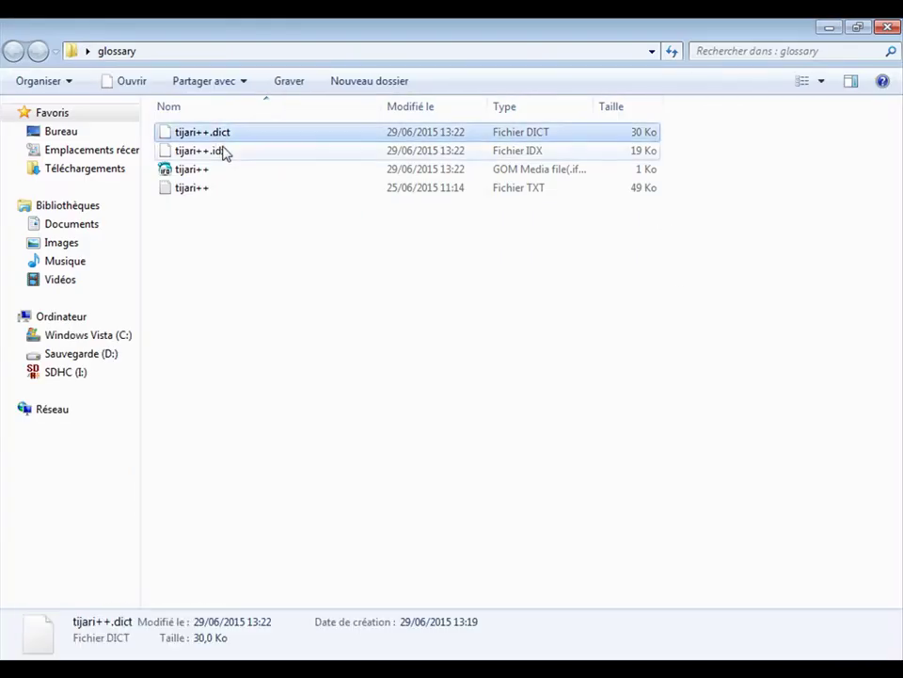
{"action": "left_click", "coordinate": [226, 153]}
{"action": "left_click", "coordinate": [216, 135]}
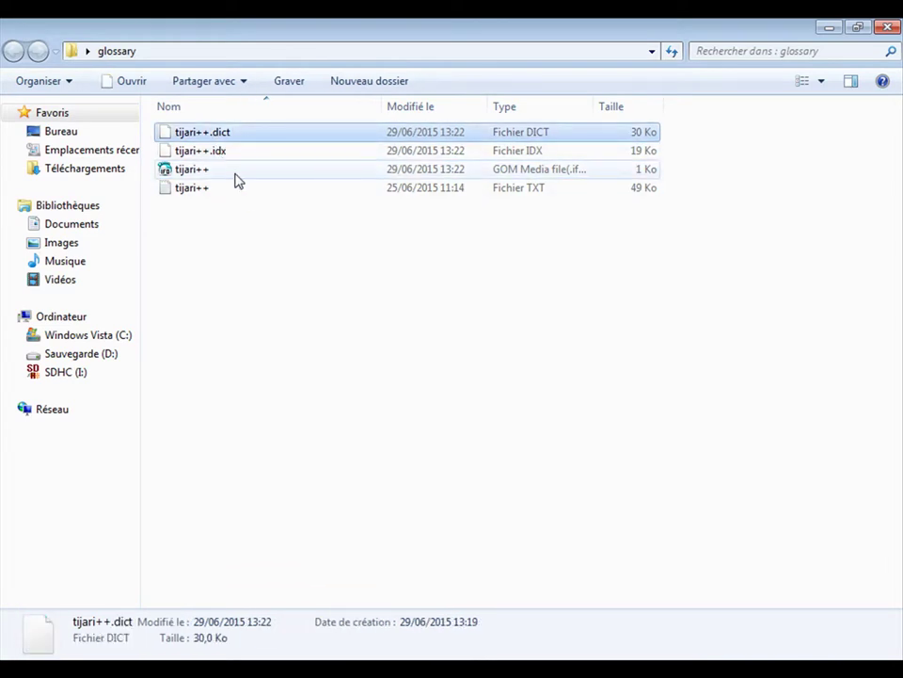
{"action": "left_click", "coordinate": [353, 200]}
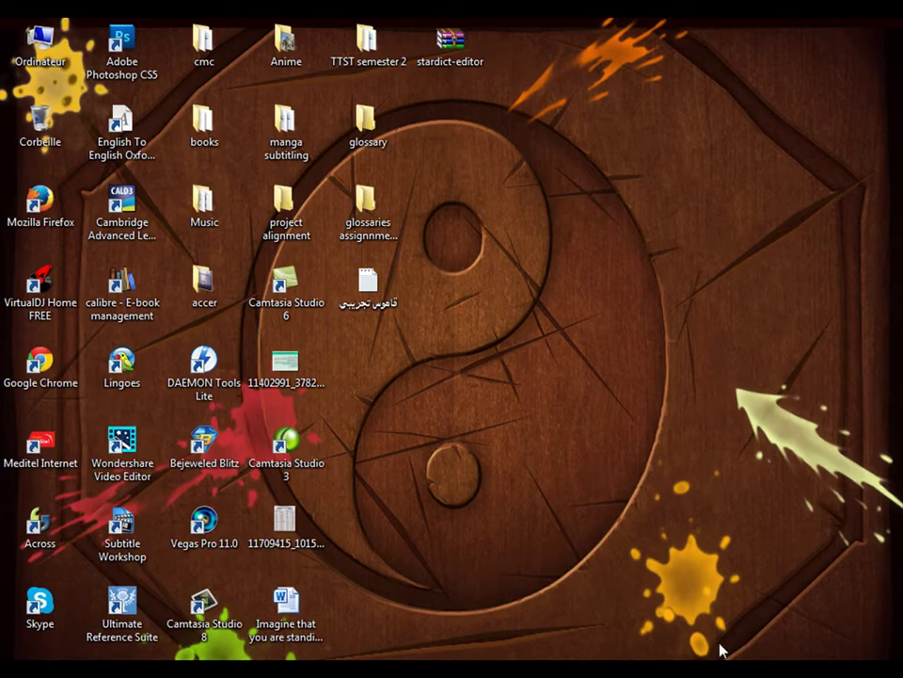
Step: Launch GoldenDict and open its dictionary file source settings
{"action": "key", "text": "super"}
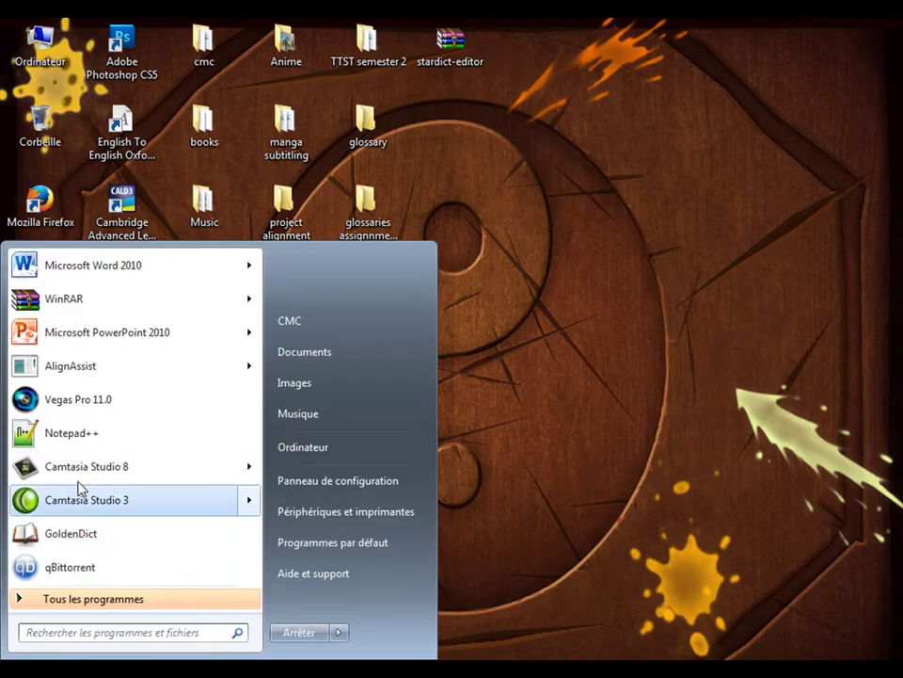
{"action": "left_click", "coordinate": [94, 535]}
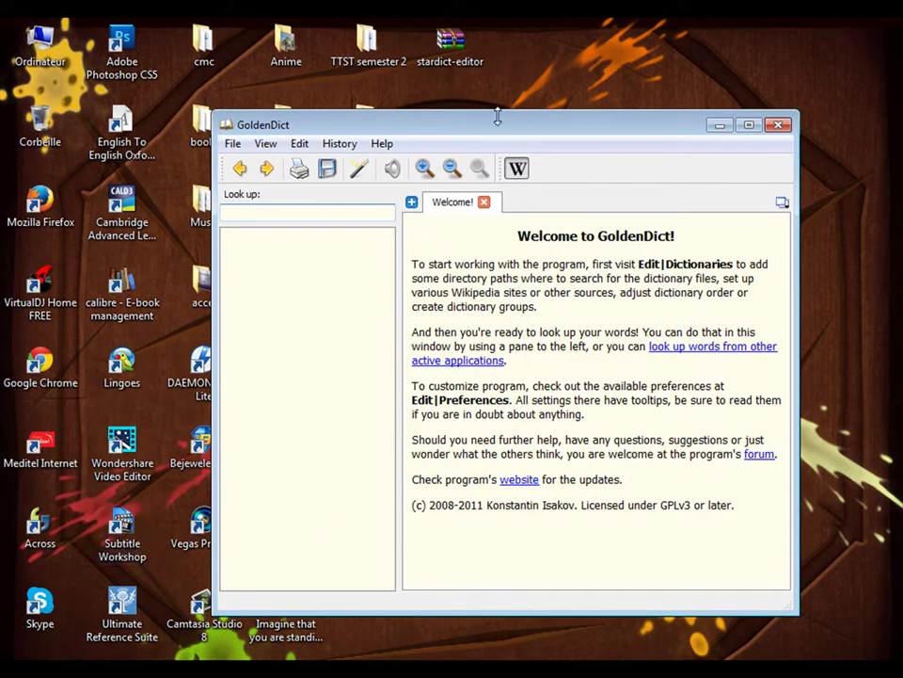
{"action": "left_click_drag", "start_coordinate": [495, 117], "coordinate": [533, 109]}
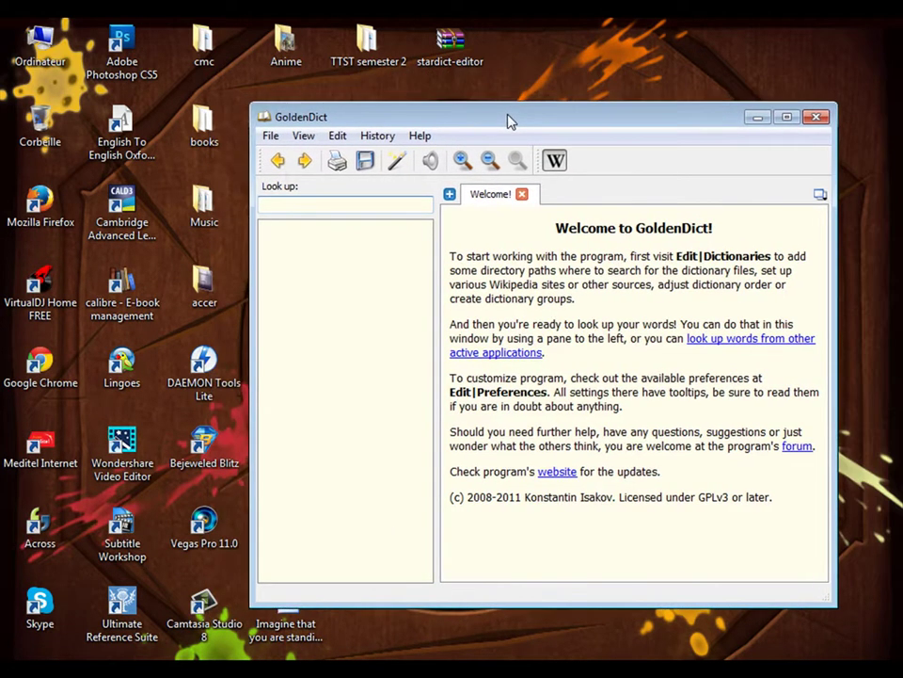
{"action": "left_click", "coordinate": [276, 137]}
{"action": "mouse_move", "coordinate": [339, 138]}
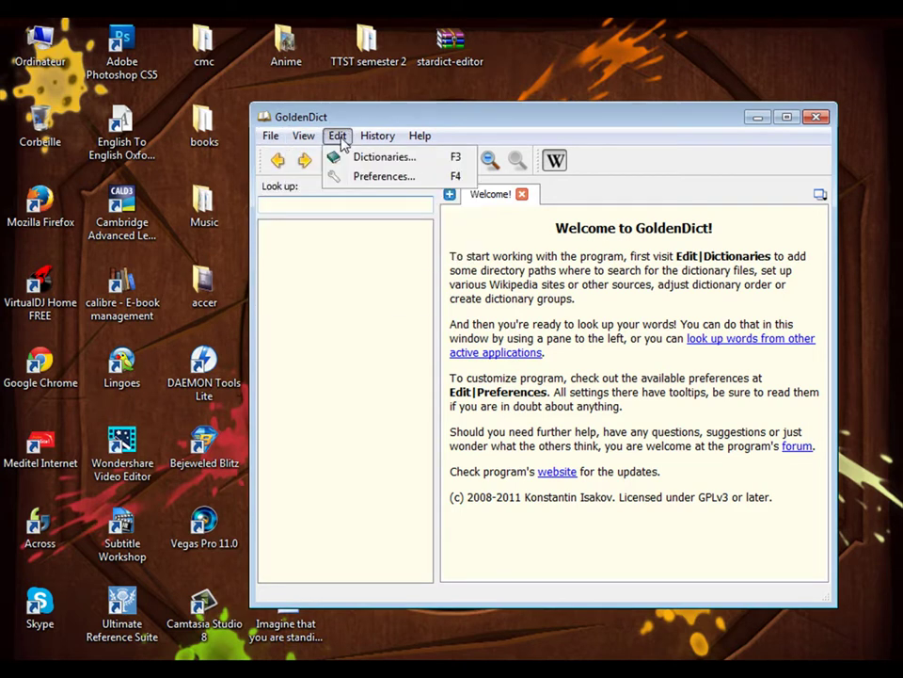
{"action": "left_click", "coordinate": [430, 160]}
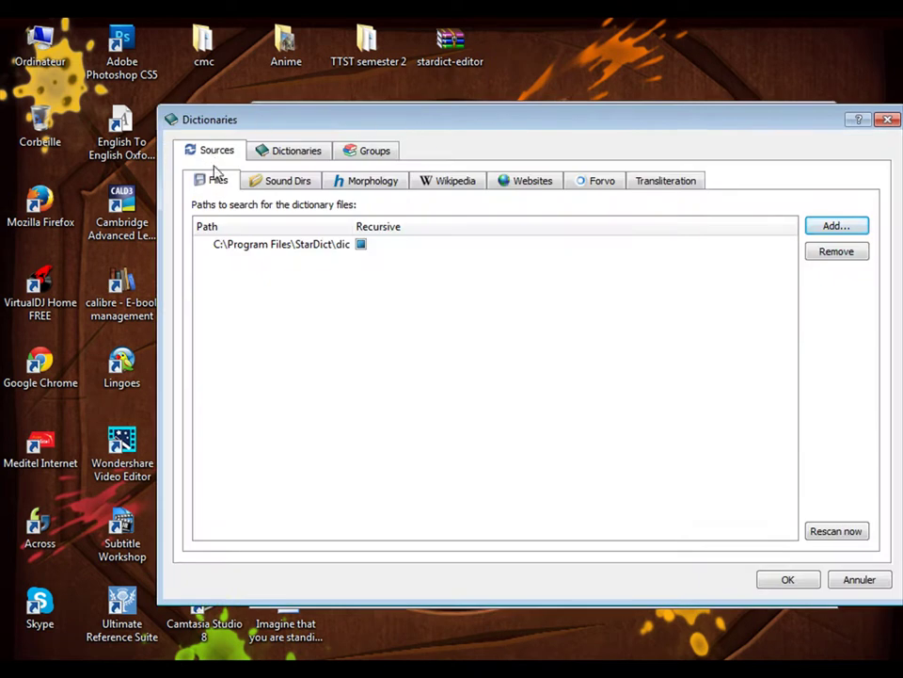
Step: Add the desktop's glossary folder to the paths searched for dictionary files
{"action": "left_click", "coordinate": [836, 226]}
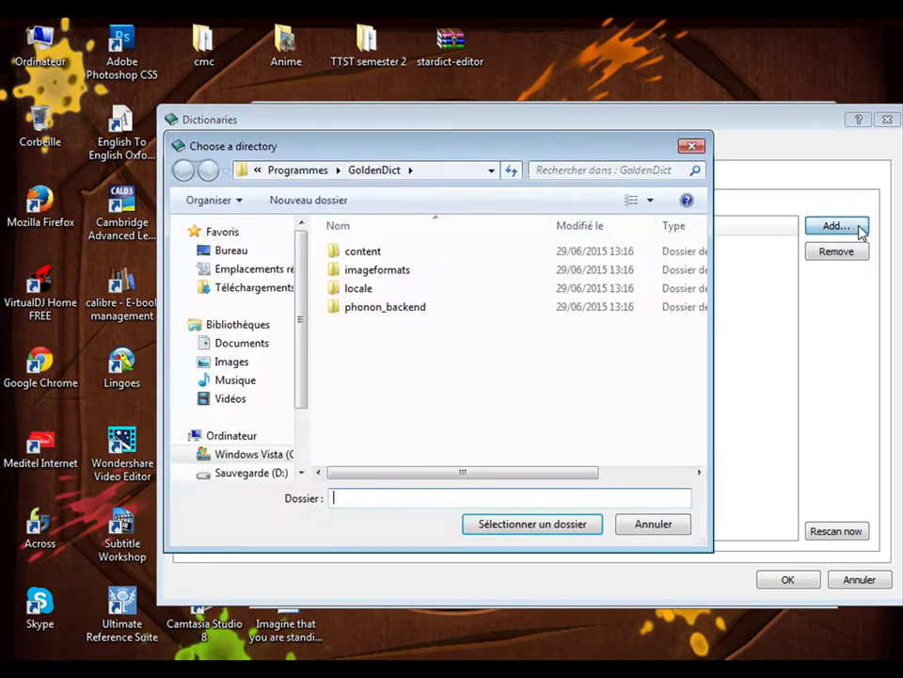
{"action": "left_click", "coordinate": [226, 256]}
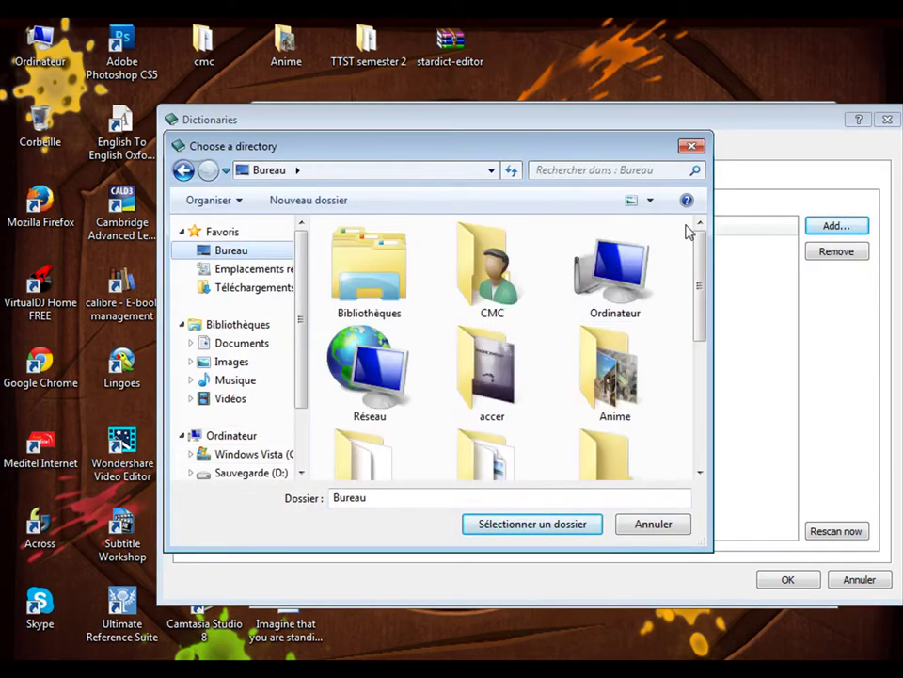
{"action": "left_click_drag", "start_coordinate": [700, 232], "coordinate": [705, 369]}
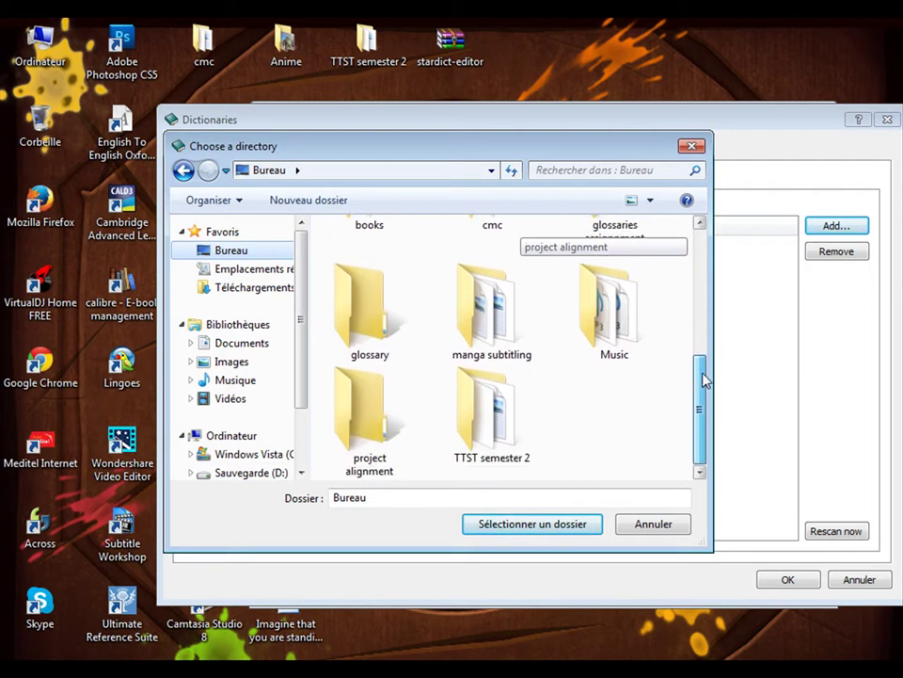
{"action": "left_click", "coordinate": [381, 299]}
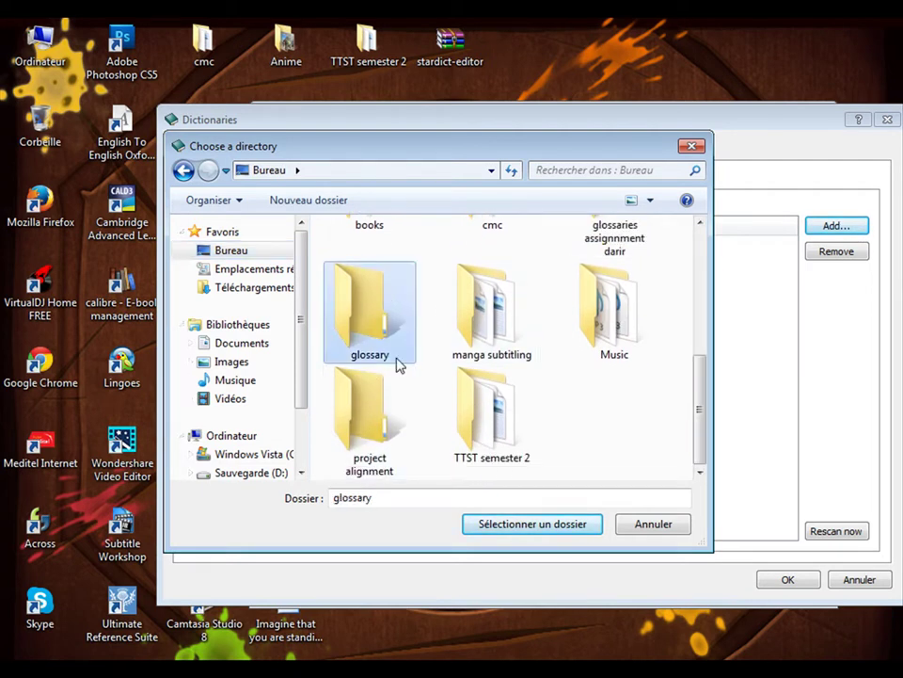
{"action": "left_click", "coordinate": [531, 524]}
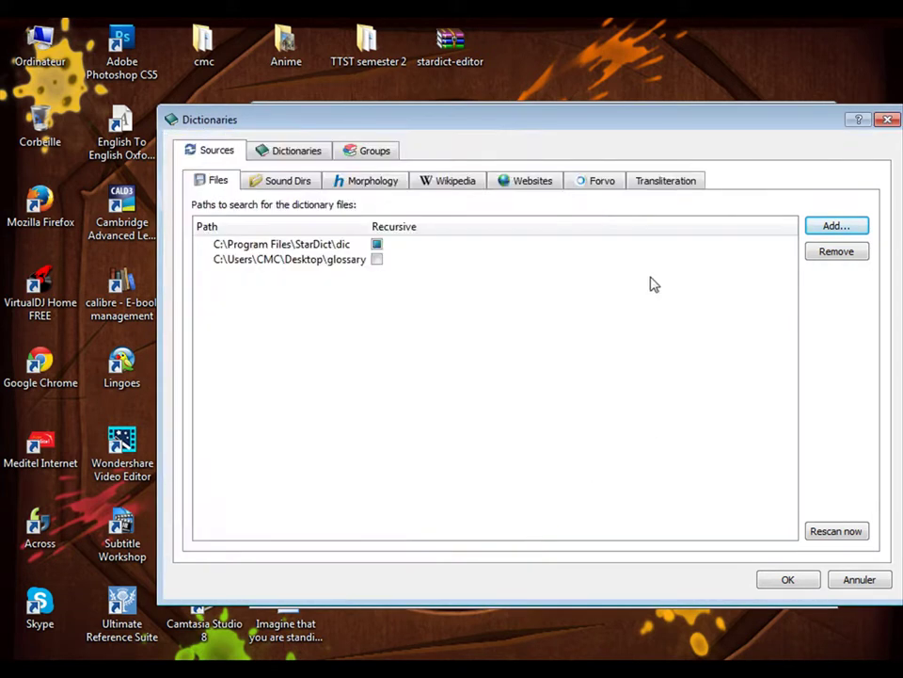
Step: Make the glossary path recursive, and rescan the dictionary sources before accepting the settings
{"action": "left_click", "coordinate": [378, 261]}
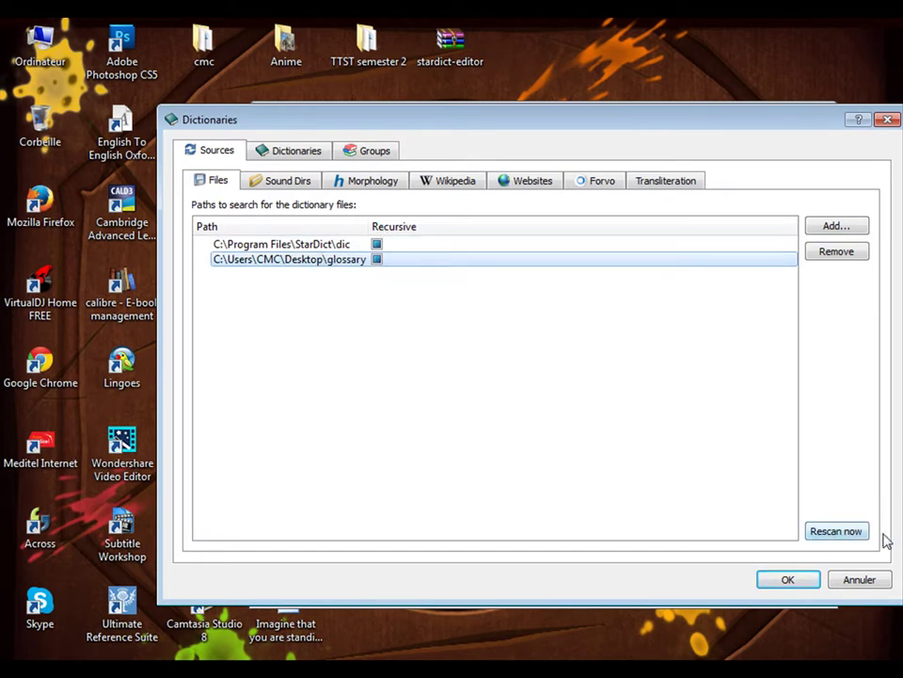
{"action": "left_click", "coordinate": [841, 532]}
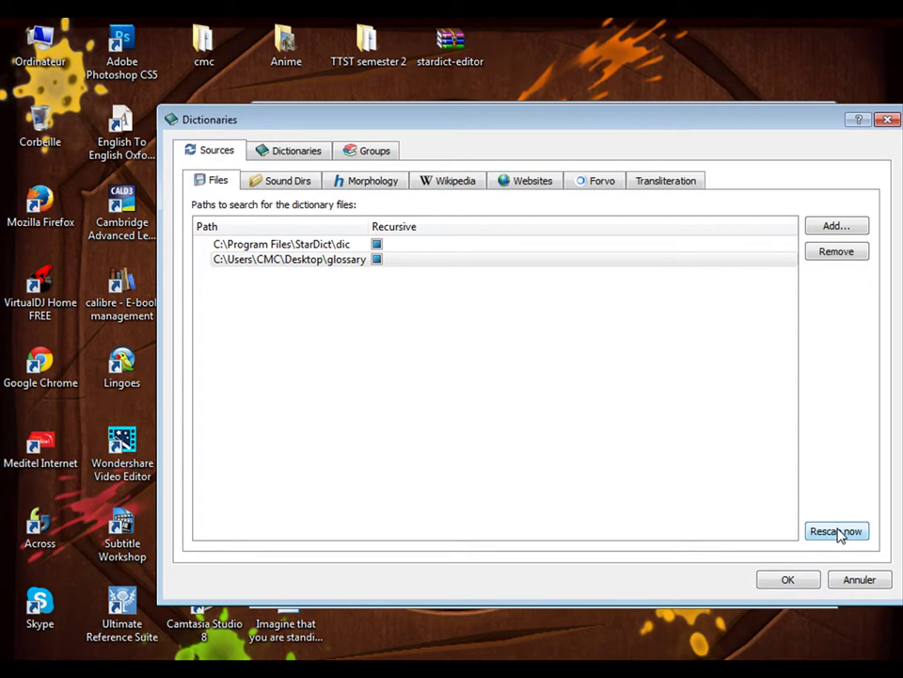
{"action": "left_click", "coordinate": [788, 578]}
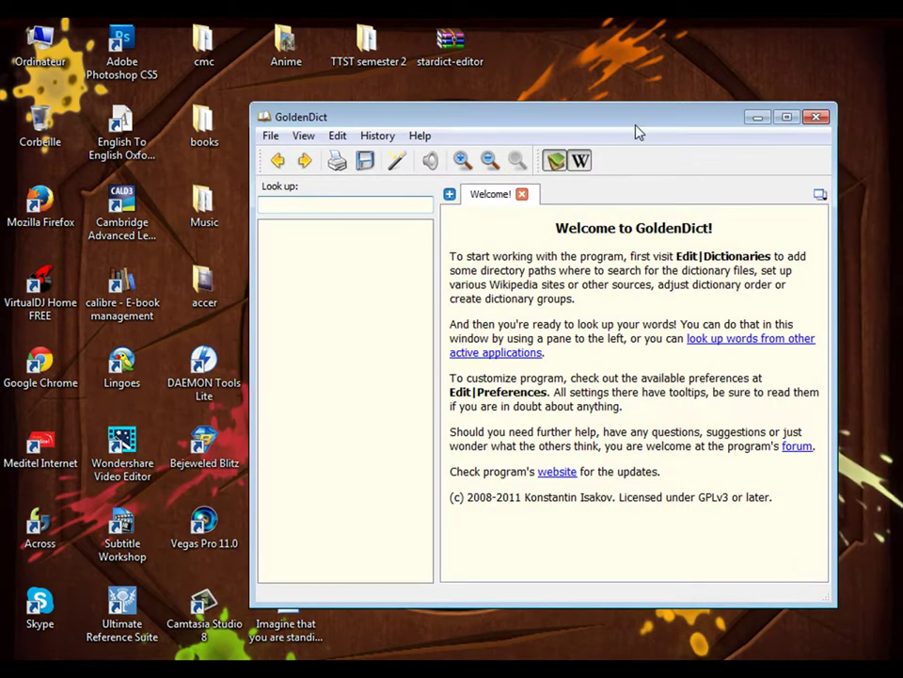
Step: Check that the tijari++ dictionary is among GoldenDict's active dictionaries, and minimize the program window
{"action": "left_click_drag", "start_coordinate": [638, 132], "coordinate": [467, 135]}
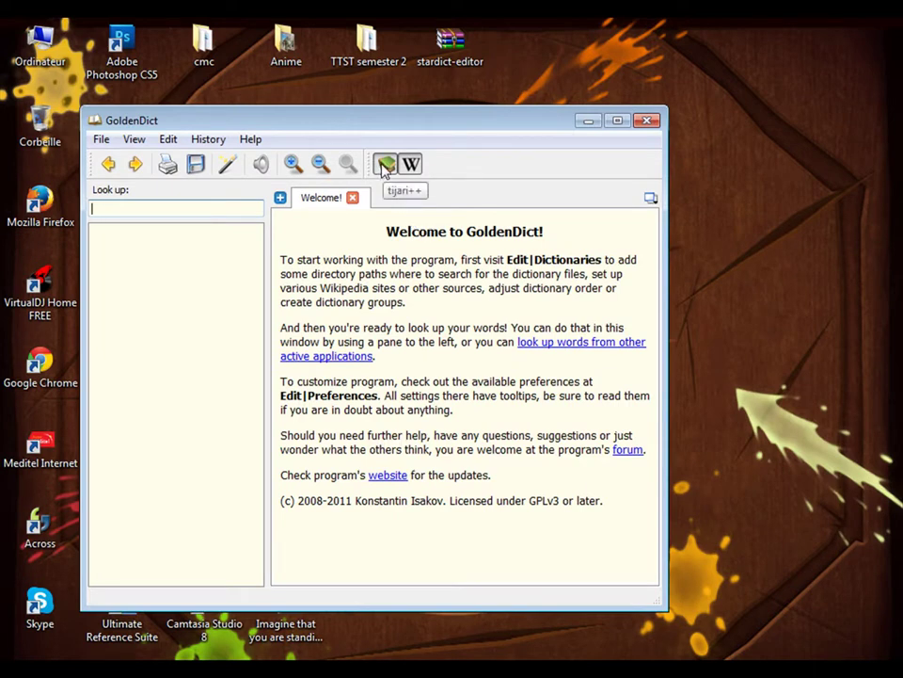
{"action": "left_click_drag", "start_coordinate": [395, 129], "coordinate": [577, 130]}
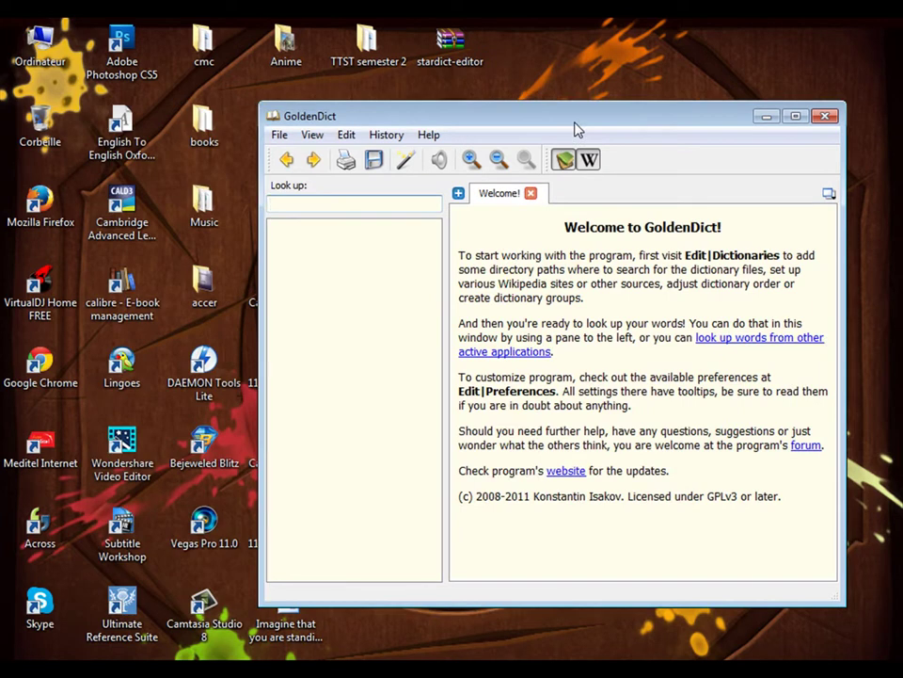
{"action": "left_click", "coordinate": [767, 116]}
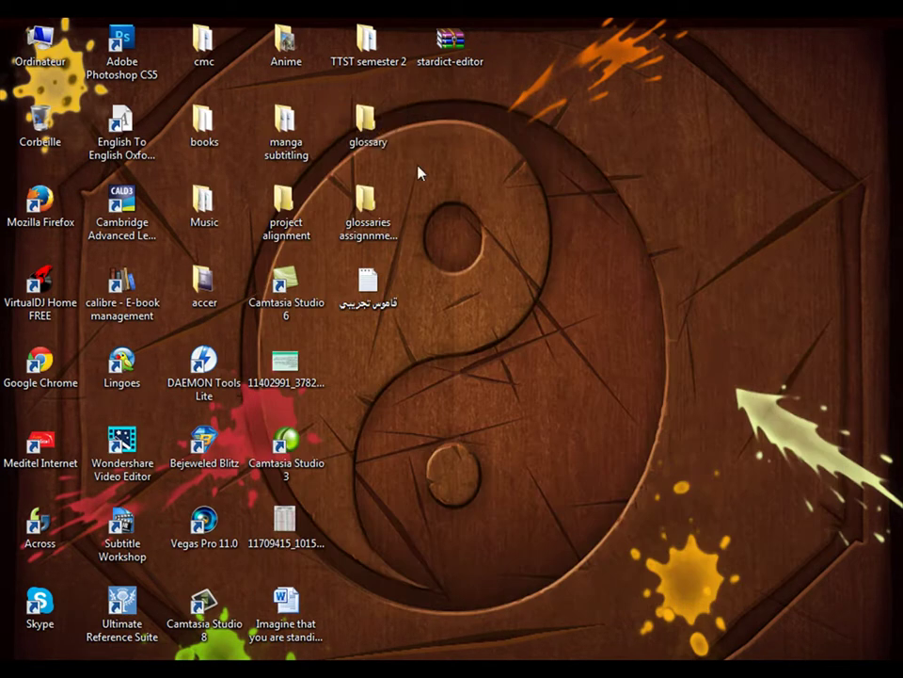
Step: Open the tijari++ text file from the desktop's glossary folder in Word using Unicode (UTF-8) encoding
{"action": "double_click", "coordinate": [363, 128]}
{"action": "double_click", "coordinate": [226, 192]}
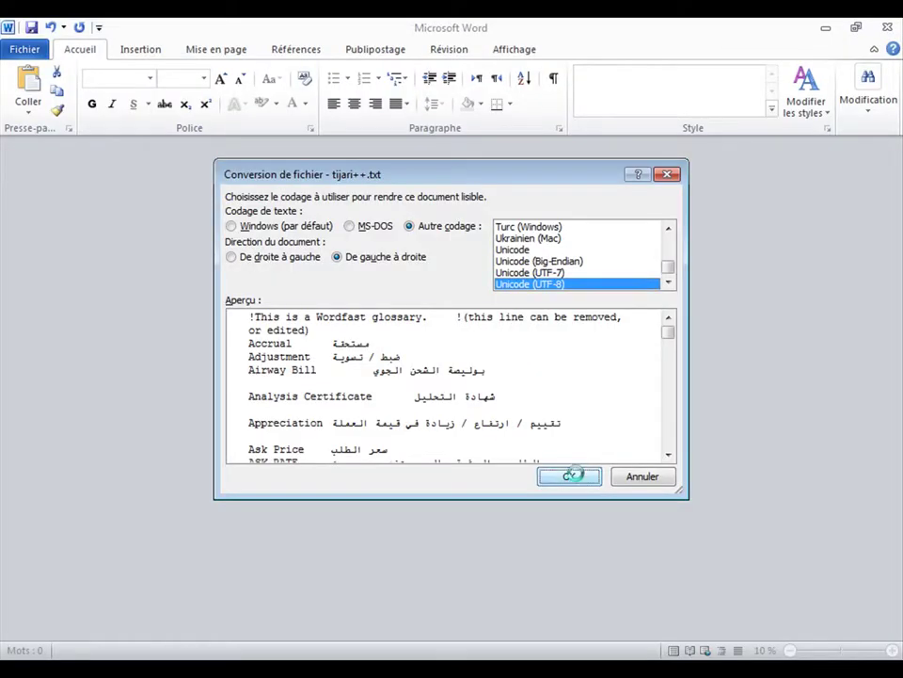
{"action": "left_click", "coordinate": [572, 475]}
Step: Copy the English term "Economic life" from page 7 of the tijari++ glossary document
{"action": "scroll", "coordinate": [895, 189], "scroll_direction": "down", "scroll_amount": 3}
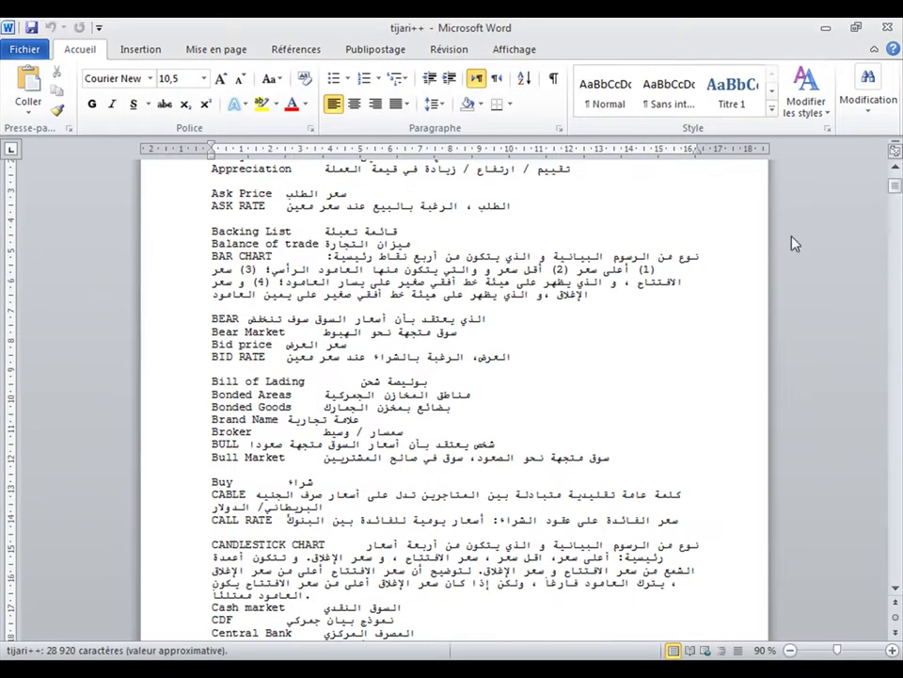
{"action": "left_click_drag", "start_coordinate": [895, 189], "coordinate": [895, 342]}
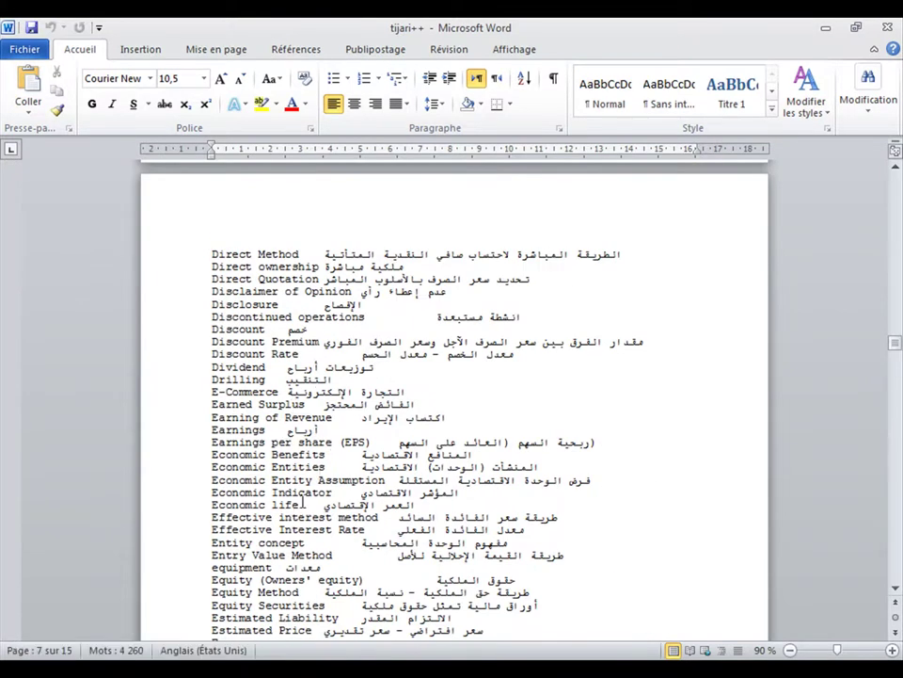
{"action": "left_click_drag", "start_coordinate": [298, 506], "coordinate": [262, 506]}
{"action": "key", "text": "ctrl+c"}
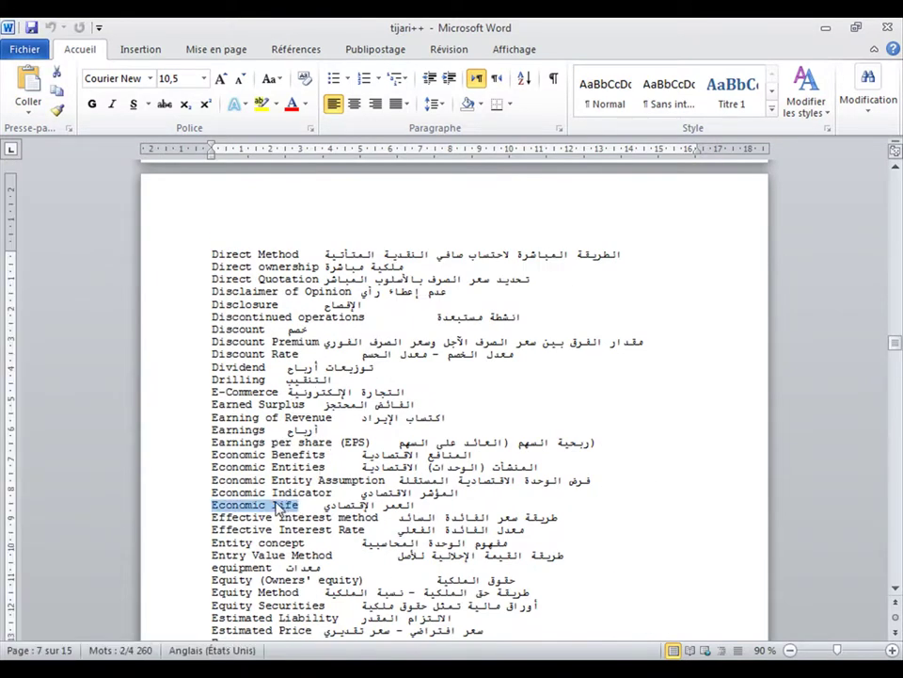
{"action": "right_click", "coordinate": [280, 508]}
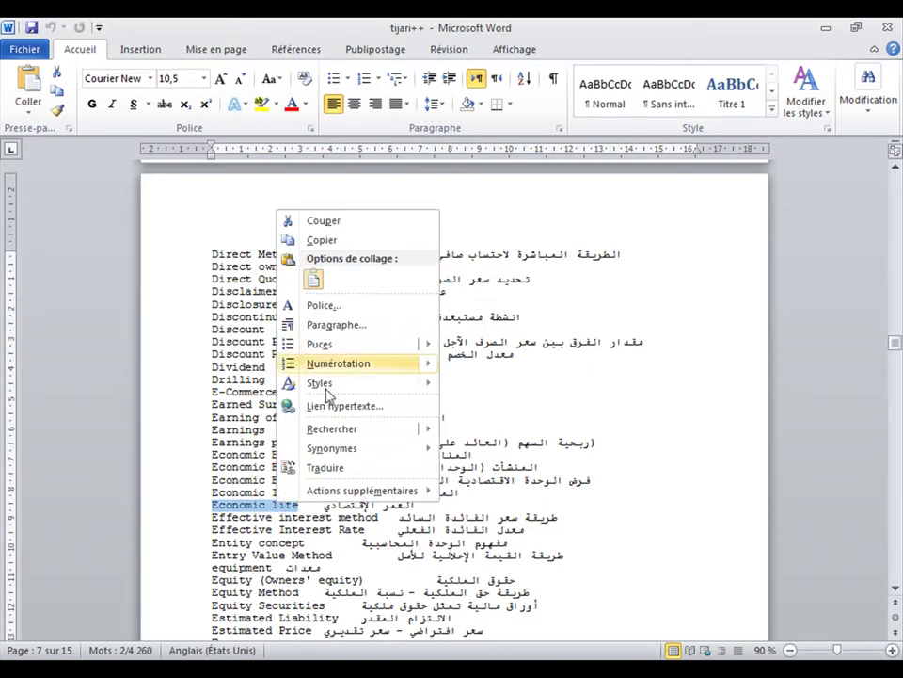
{"action": "left_click", "coordinate": [306, 239]}
Step: Enlarge the whole "Economic life" entry line, including its Arabic translation, to font size 22
{"action": "left_click_drag", "start_coordinate": [418, 506], "coordinate": [241, 509]}
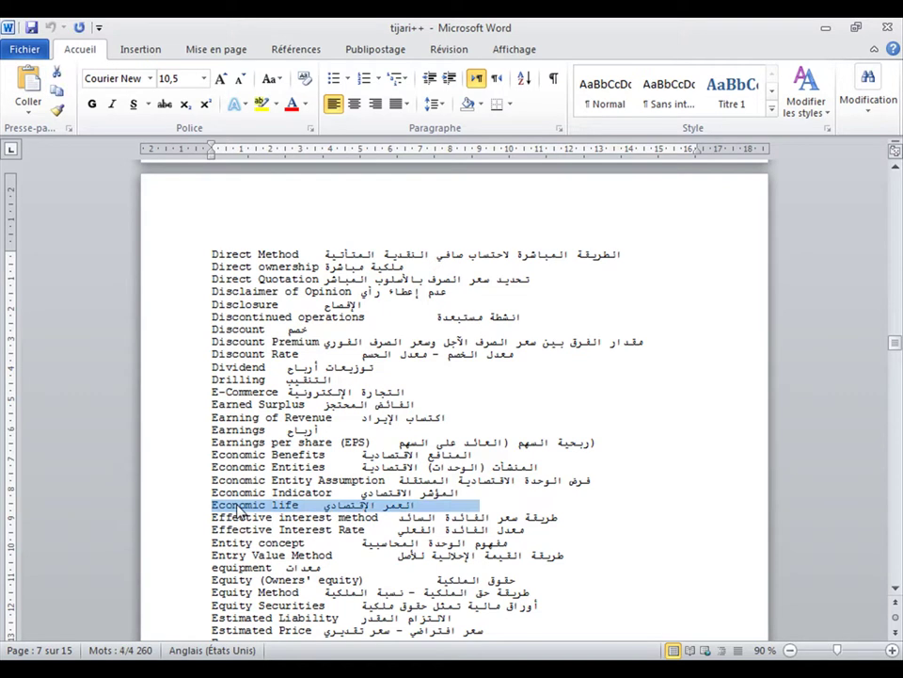
{"action": "left_click", "coordinate": [217, 80]}
{"action": "left_click", "coordinate": [217, 80]}
{"action": "left_click", "coordinate": [218, 80]}
{"action": "left_click", "coordinate": [217, 80]}
{"action": "left_click", "coordinate": [218, 80]}
{"action": "left_click", "coordinate": [218, 80]}
{"action": "left_click", "coordinate": [218, 80]}
{"action": "scroll", "coordinate": [377, 377], "scroll_direction": "down", "scroll_amount": 4}
{"action": "left_click", "coordinate": [328, 367]}
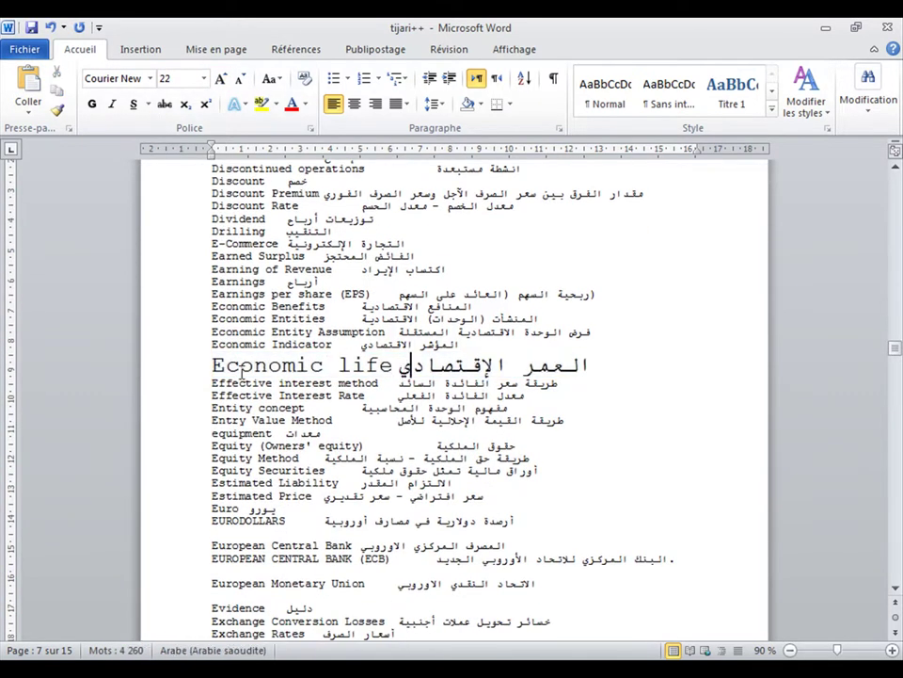
Step: Switch to GoldenDict, look up the copied term "Economic life", and compare the tijari++ result with the glossary entry
{"action": "key", "text": "ctrl+F11"}
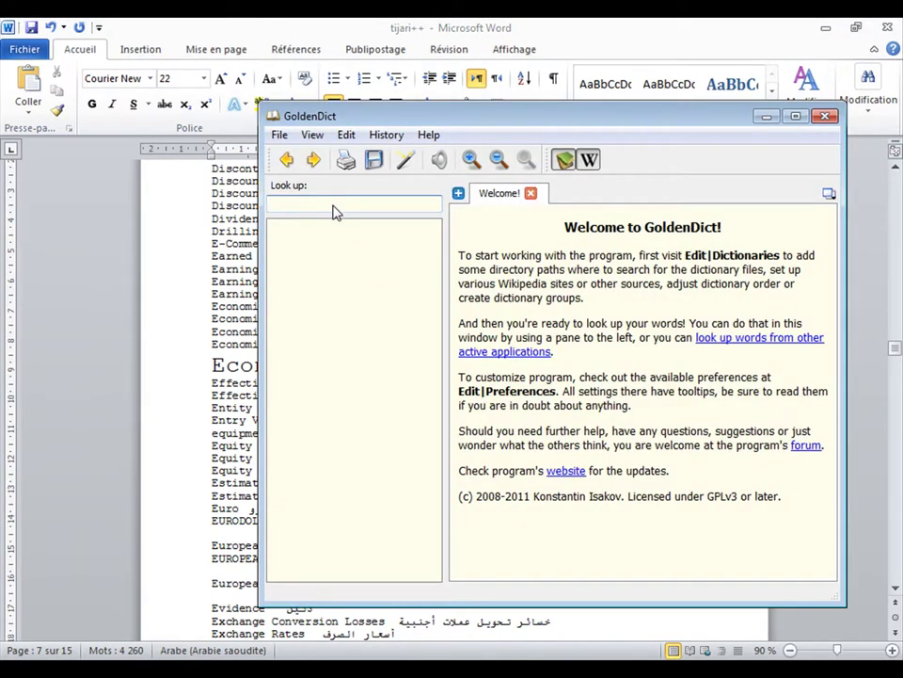
{"action": "right_click", "coordinate": [332, 211]}
{"action": "left_click", "coordinate": [396, 308]}
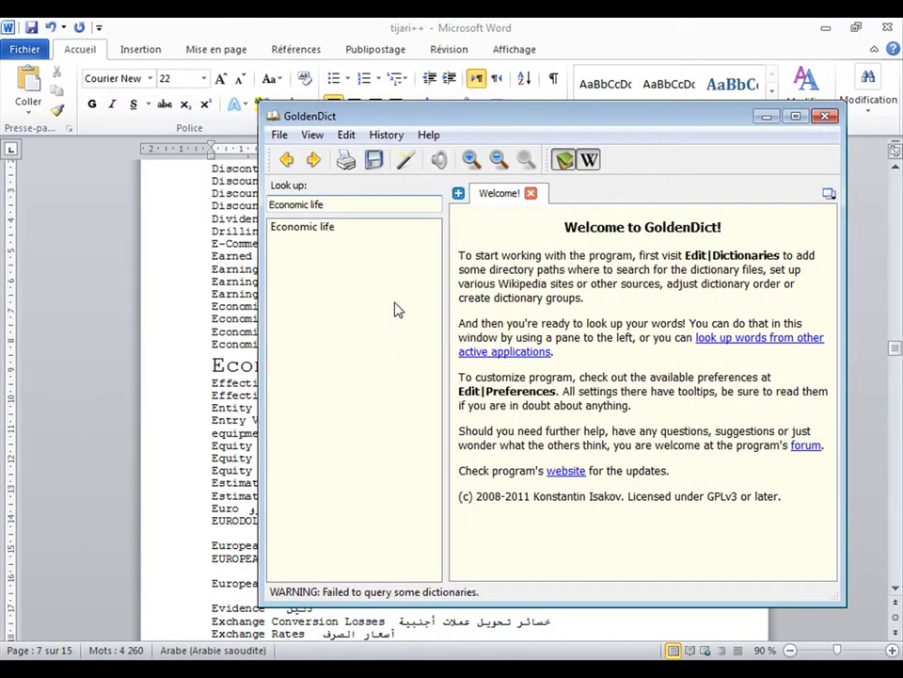
{"action": "key", "text": "Return"}
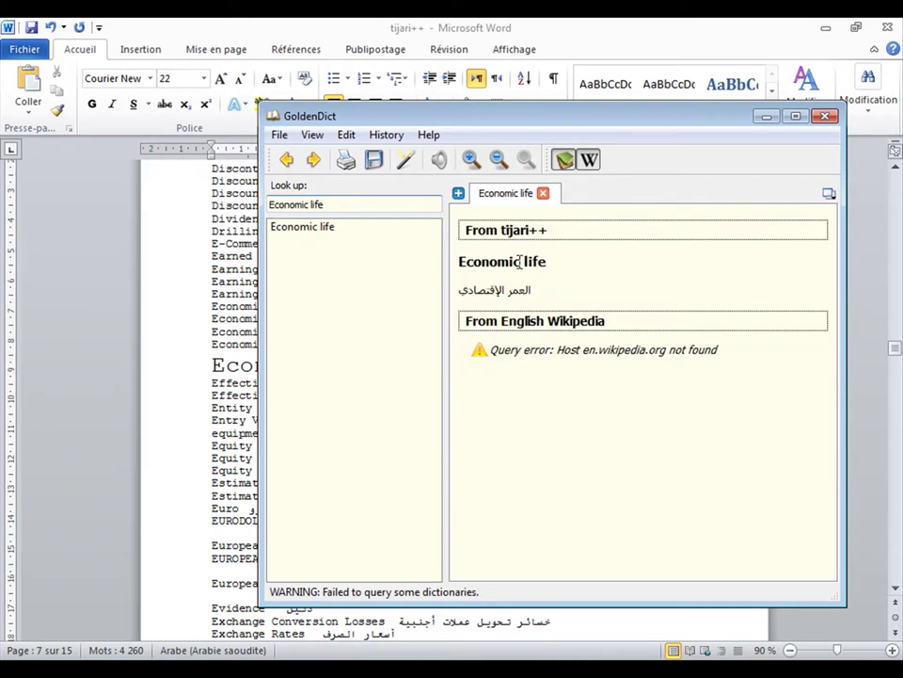
{"action": "left_click_drag", "start_coordinate": [629, 121], "coordinate": [549, 109]}
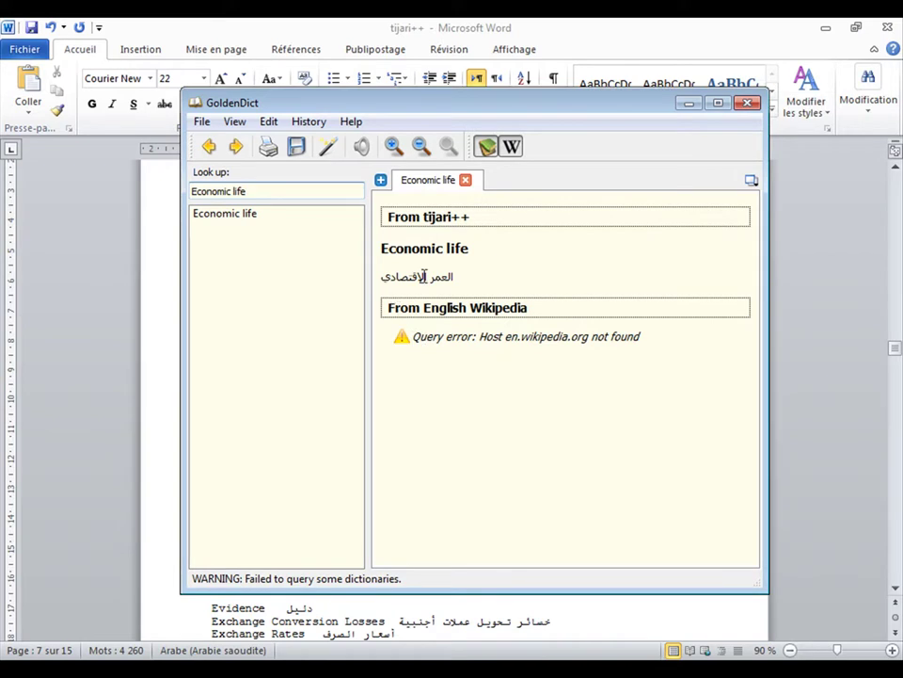
{"action": "left_click_drag", "start_coordinate": [448, 107], "coordinate": [633, 169]}
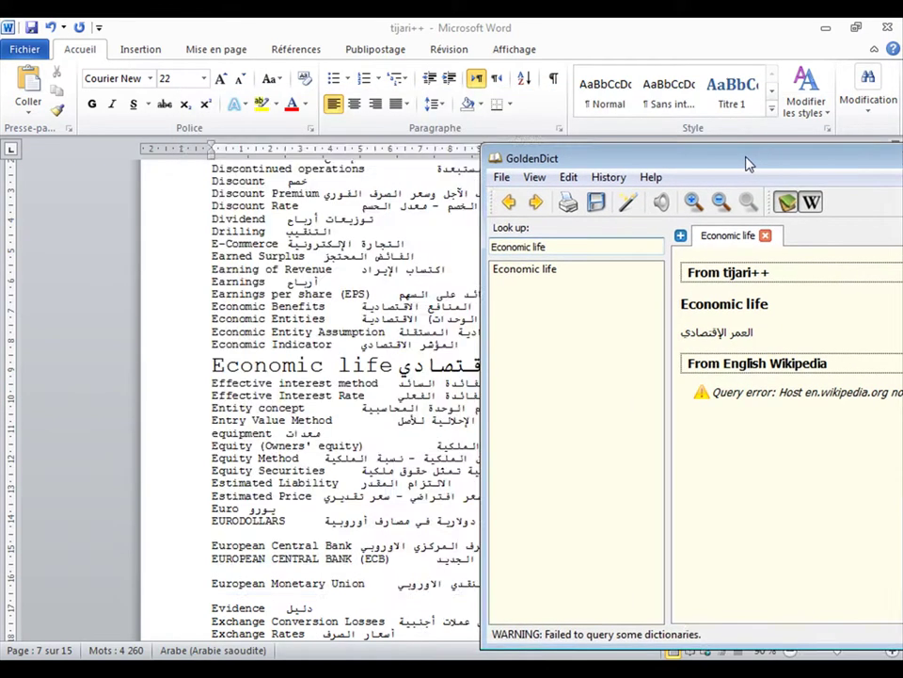
{"action": "left_click_drag", "start_coordinate": [748, 164], "coordinate": [560, 145]}
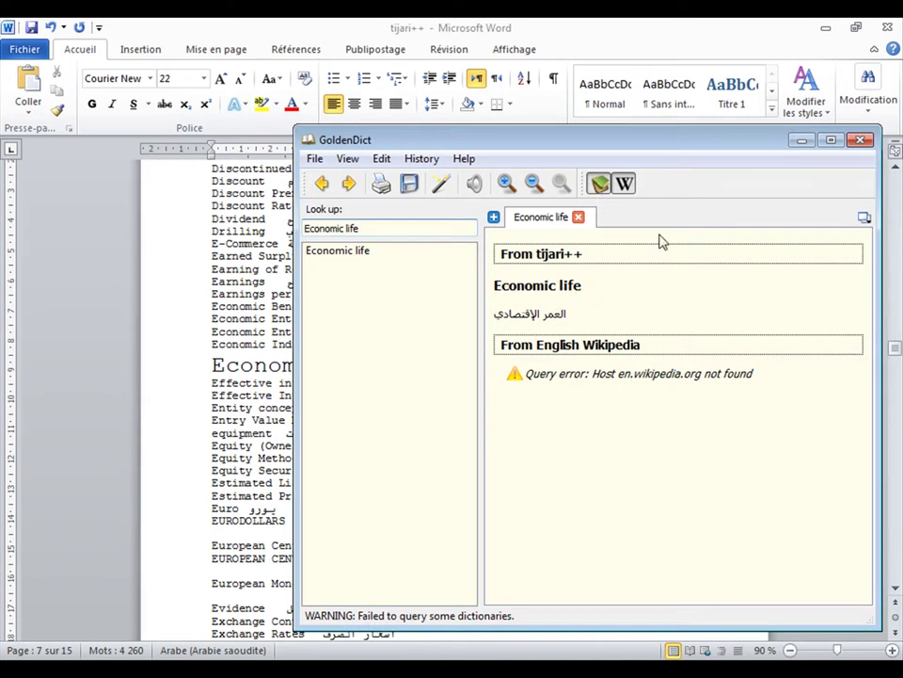
Step: Close GoldenDict, the tijari++ document without saving its changes, and the glossary folder
{"action": "left_click", "coordinate": [859, 141]}
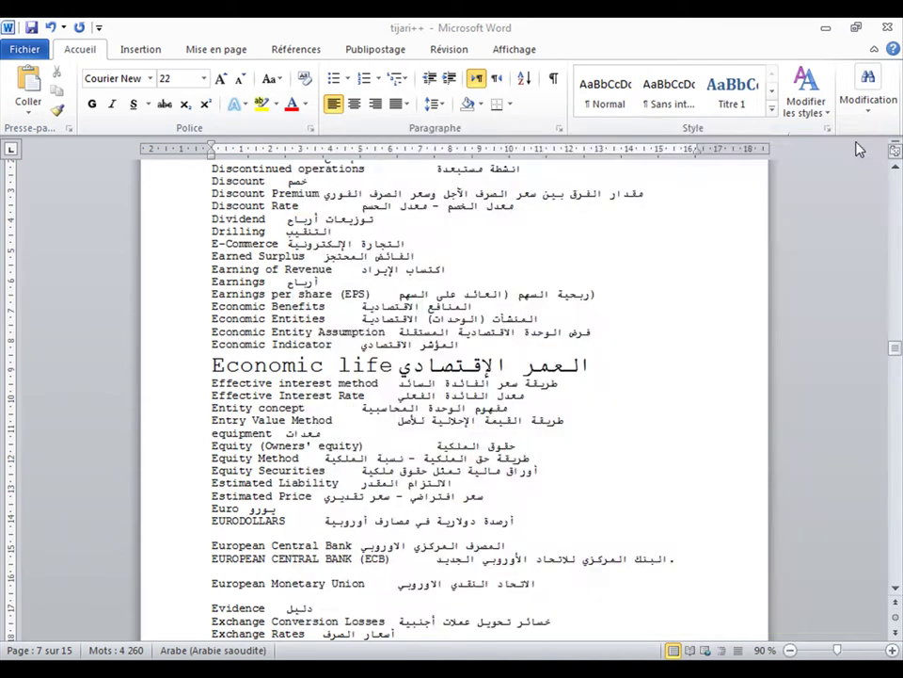
{"action": "left_click", "coordinate": [888, 27]}
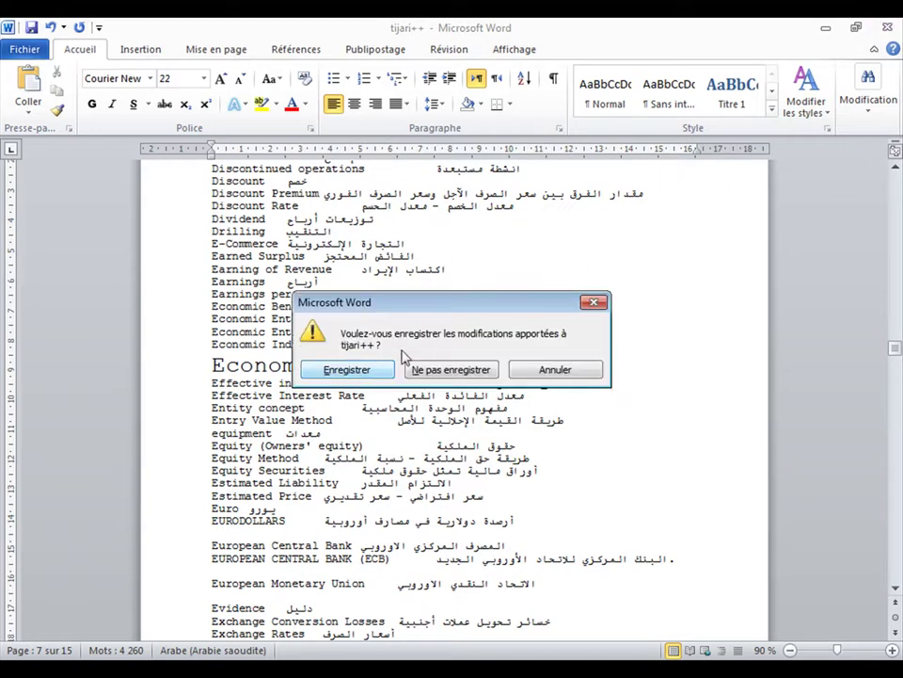
{"action": "left_click", "coordinate": [468, 370]}
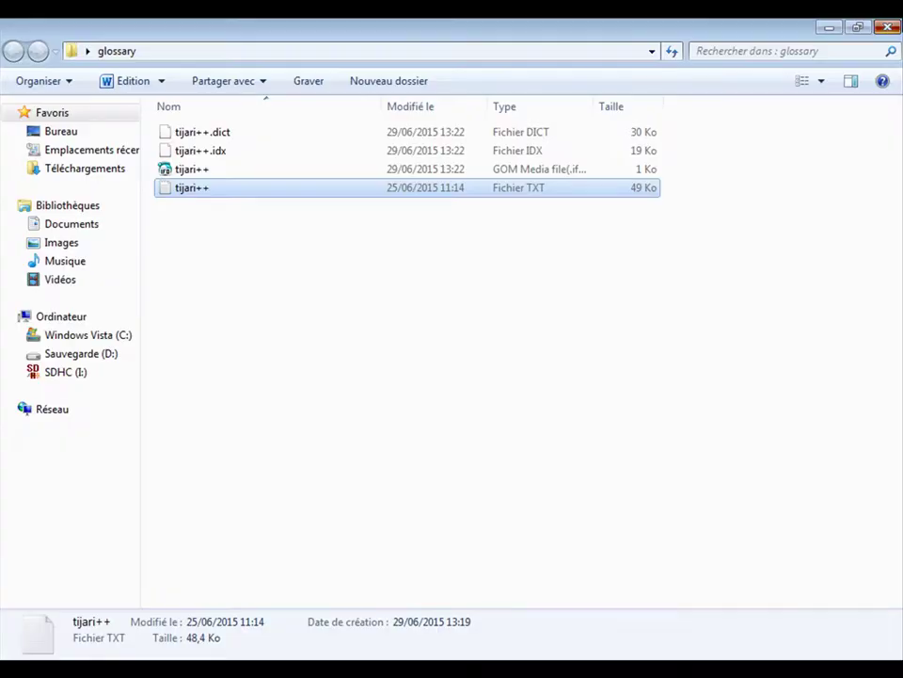
{"action": "left_click", "coordinate": [888, 27]}
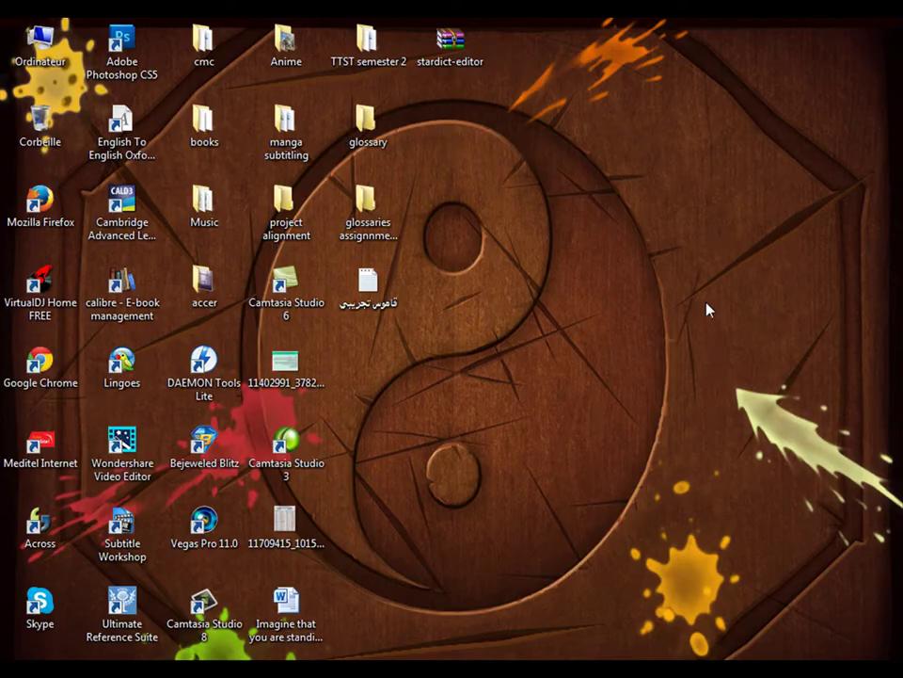